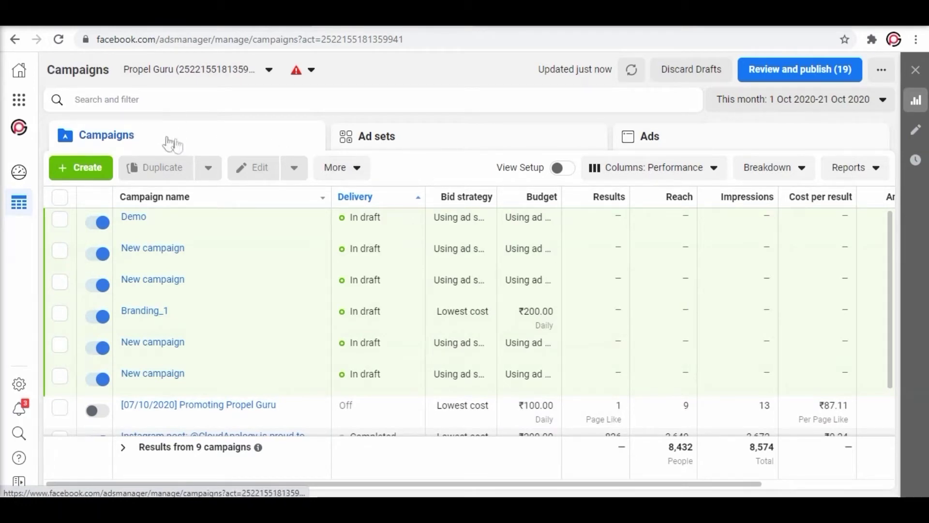
Step: Check the Ad sets and Ads lists, then go back to the Campaigns list
click(388, 137)
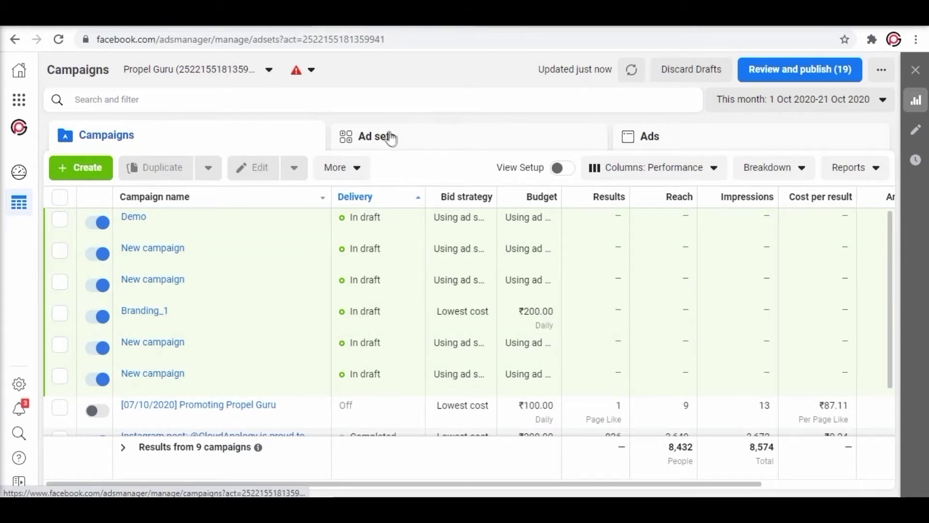
click(681, 141)
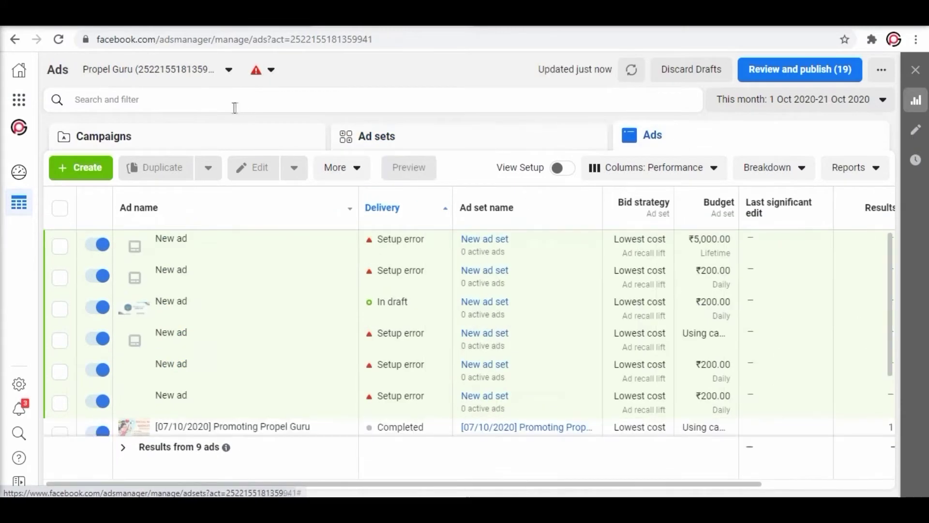
click(213, 141)
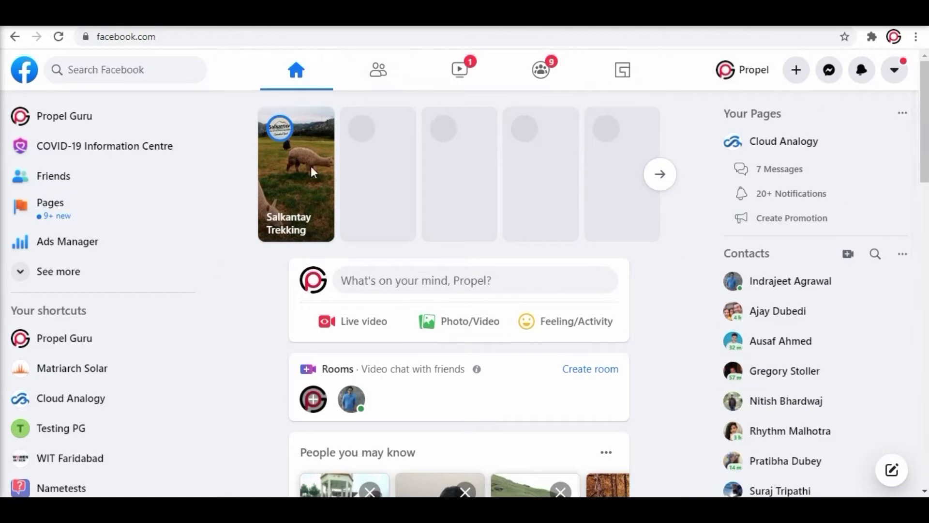
Step: Open the GoPro page from Facebook's recent searches
scroll(272, 382, down, 3)
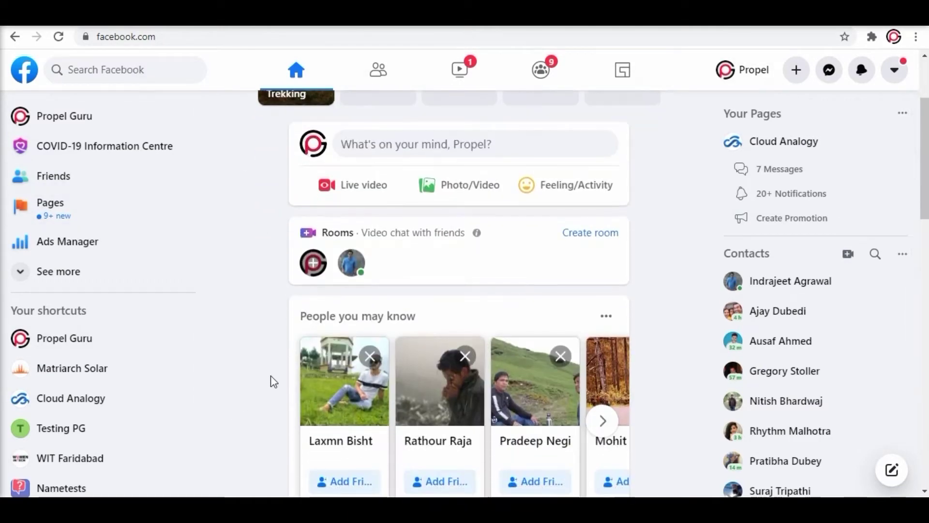
scroll(270, 379, down, 8)
scroll(270, 379, up, 11)
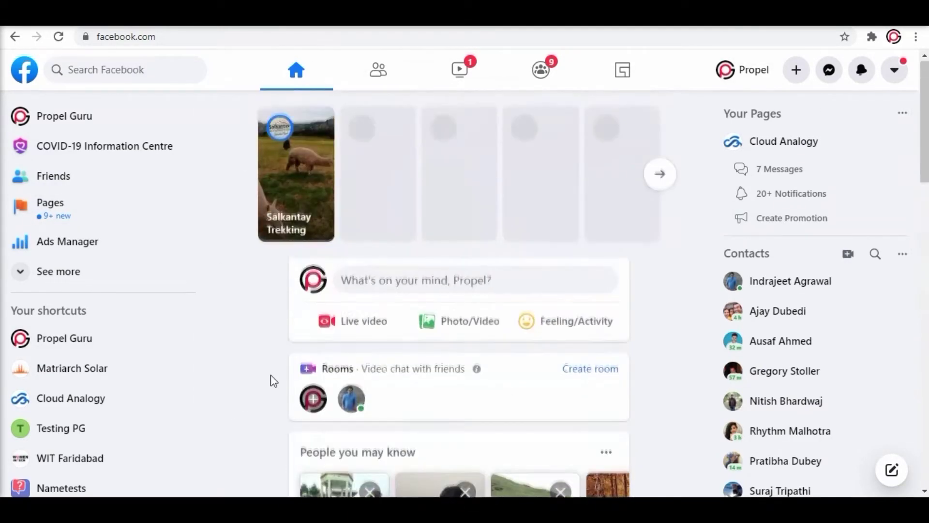
click(130, 73)
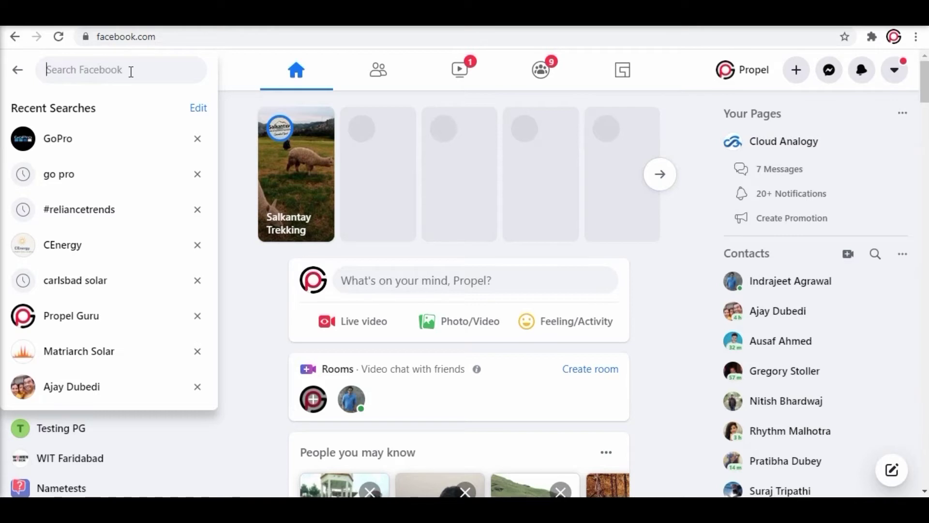
click(58, 139)
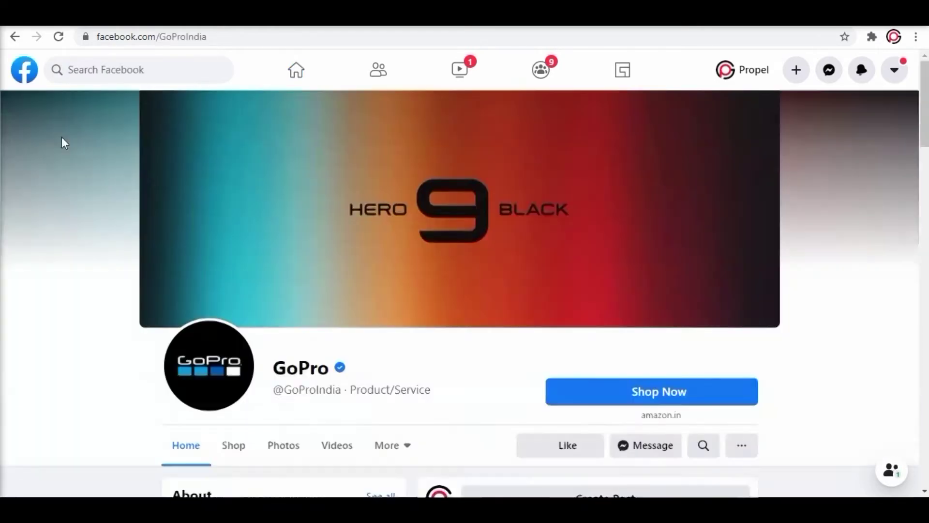
Step: Scroll down the GoPro page to its Page transparency card
scroll(62, 137, down, 4)
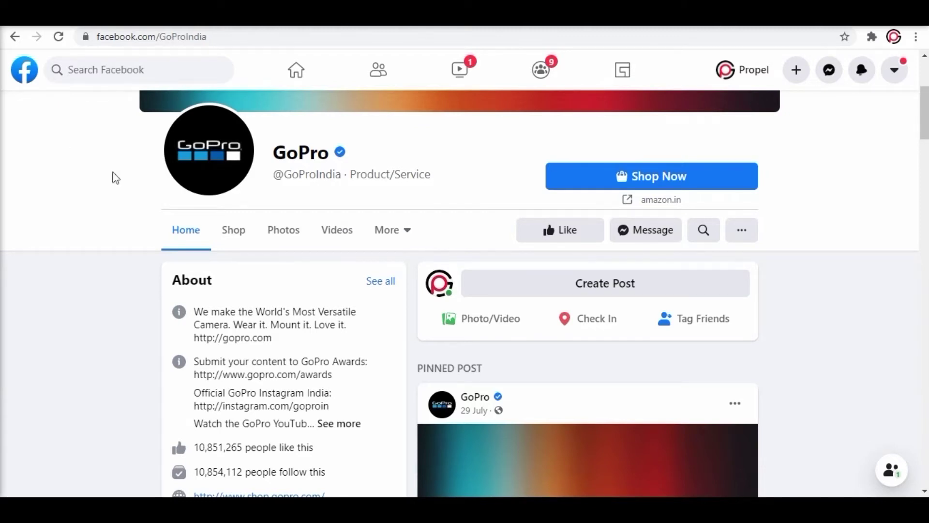
scroll(130, 248, down, 4)
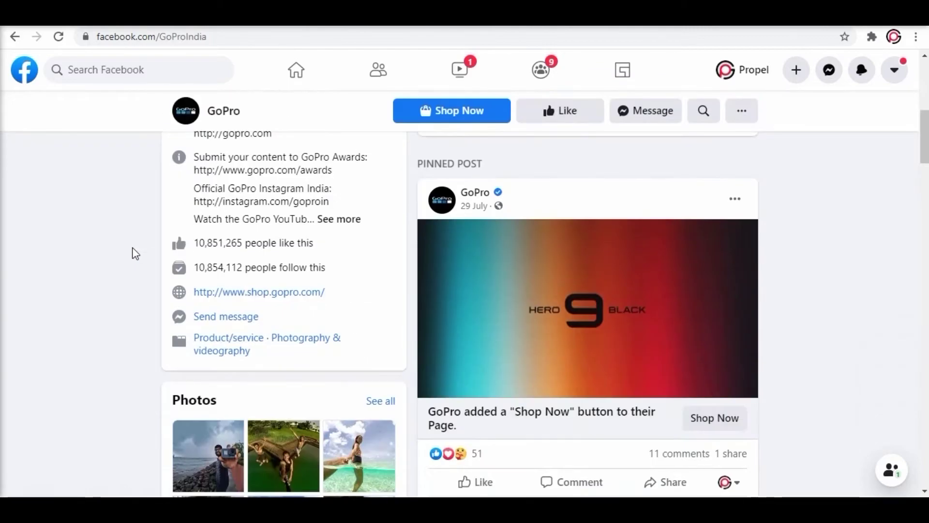
scroll(136, 254, down, 5)
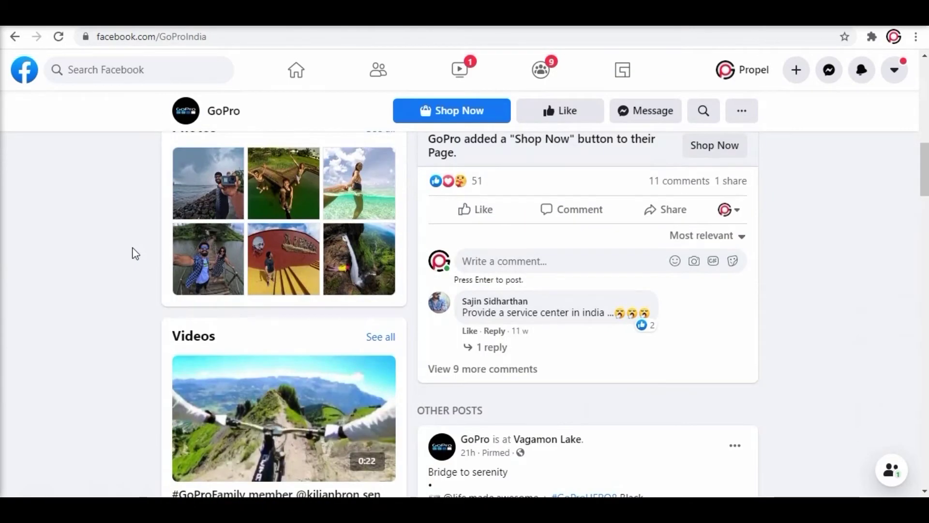
scroll(135, 253, down, 7)
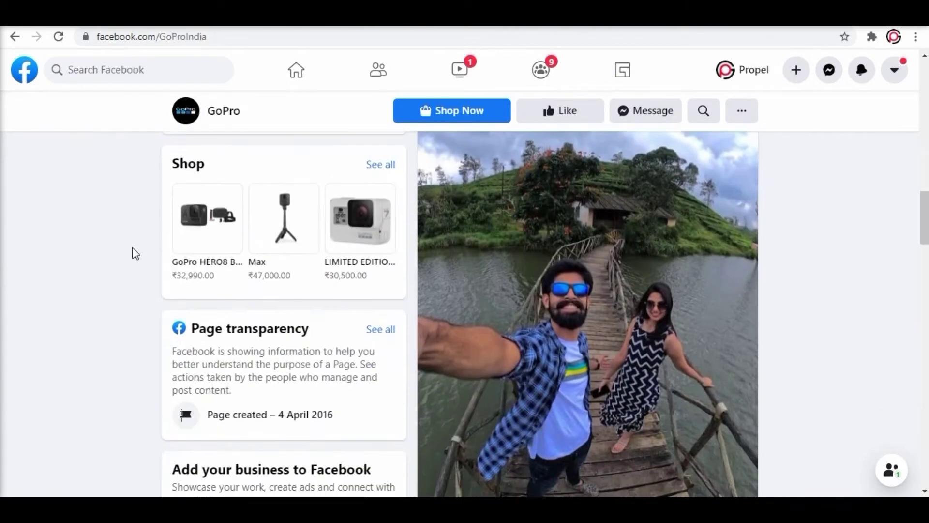
scroll(131, 249, down, 2)
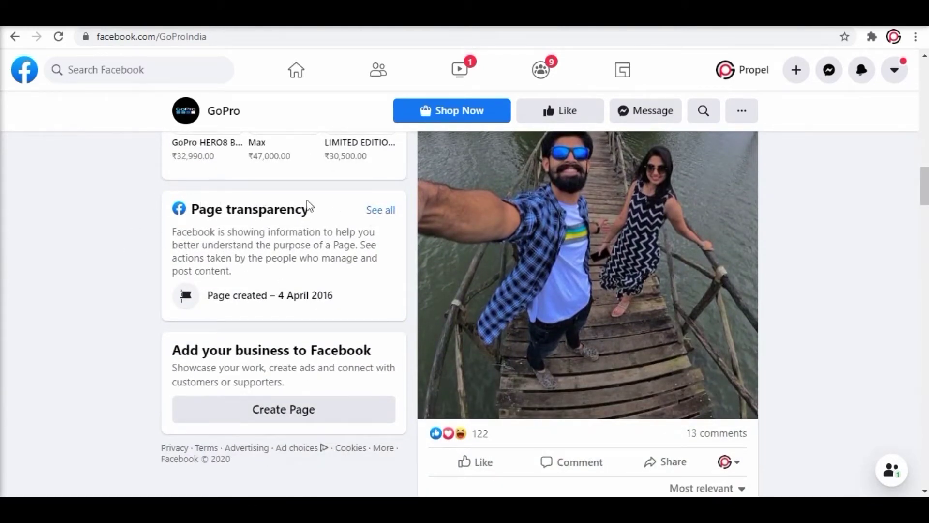
Step: View GoPro's full Page transparency details and continue to its Ad Library page
click(382, 210)
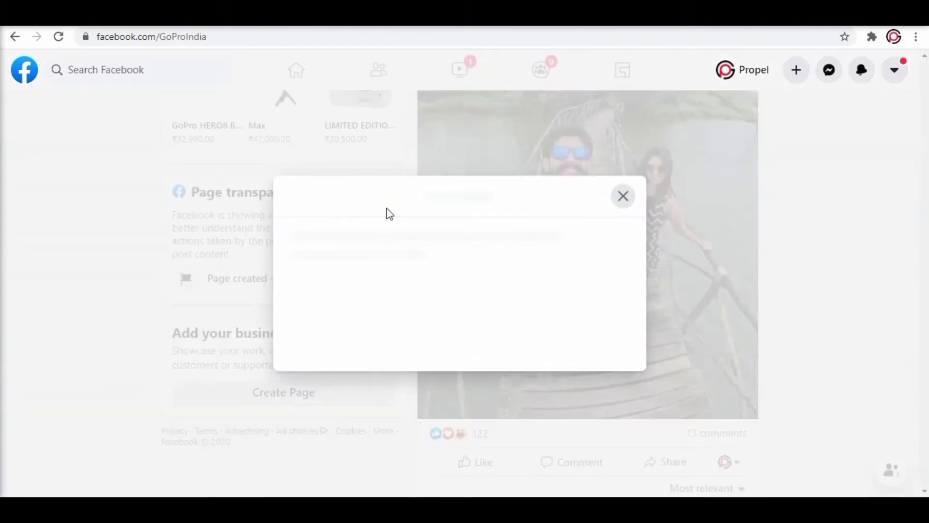
scroll(379, 271, down, 4)
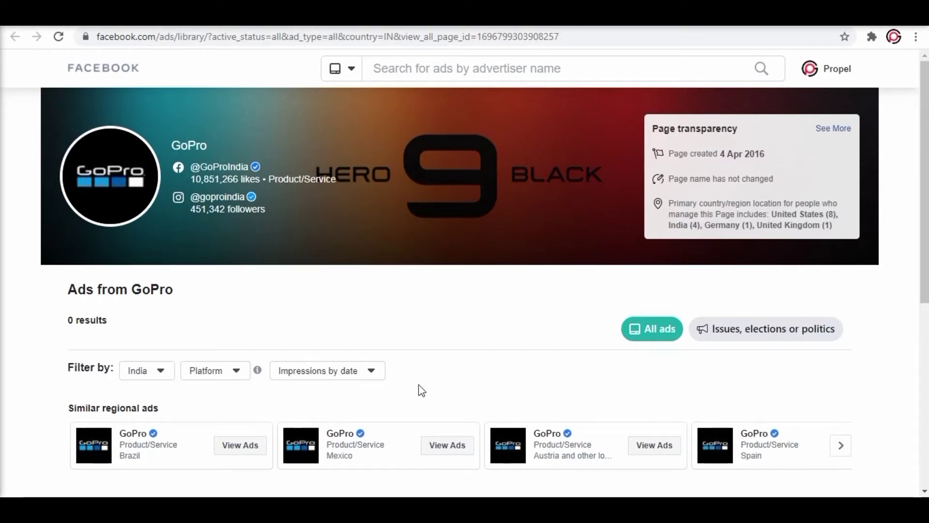
click(447, 73)
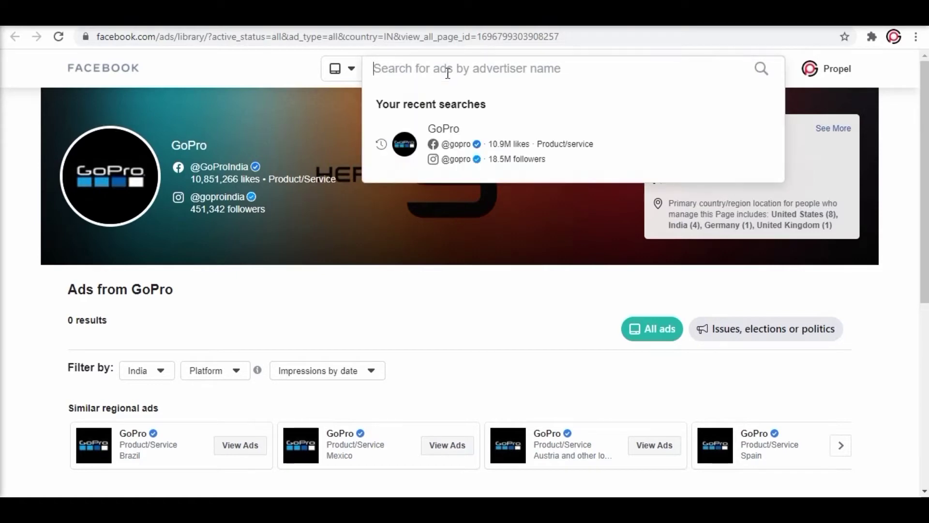
Step: Show the main GoPro advertiser's ads, about 62 results, and browse the ad cards
click(434, 129)
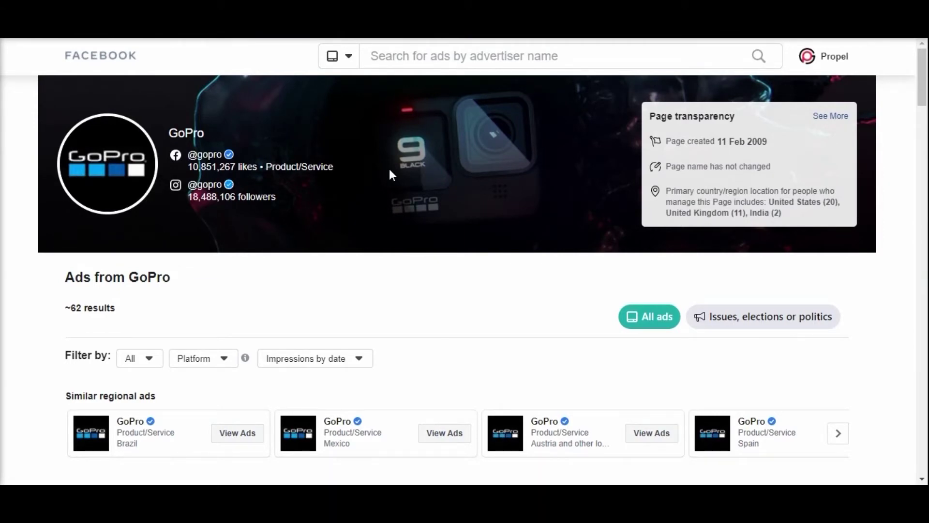
scroll(348, 200, down, 3)
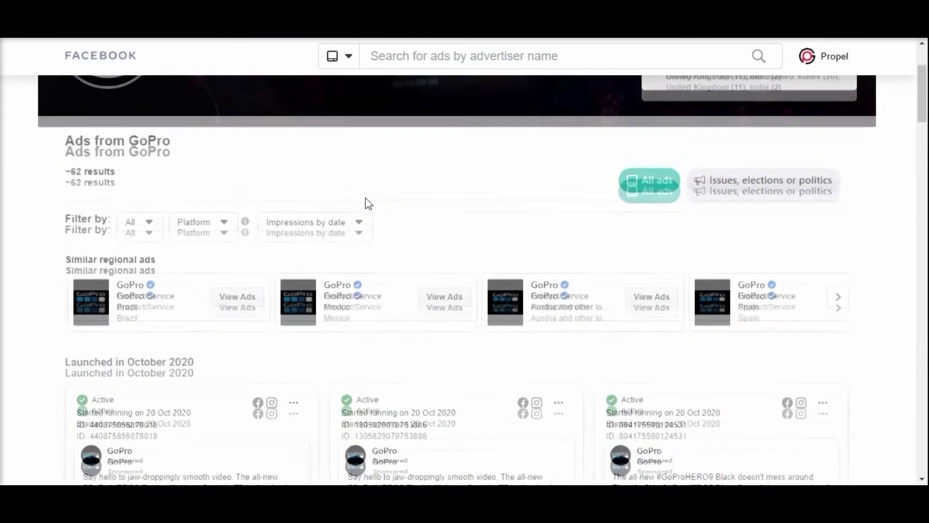
scroll(375, 246, down, 3)
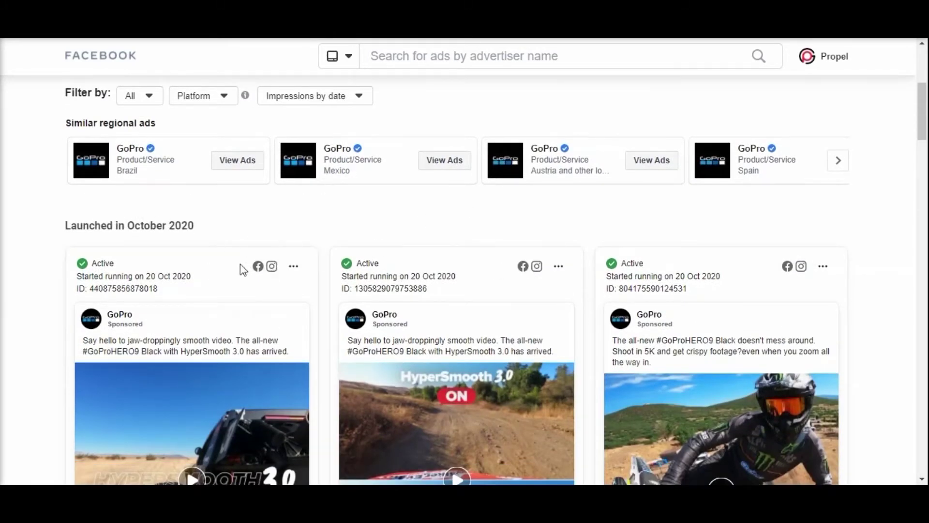
scroll(218, 283, down, 10)
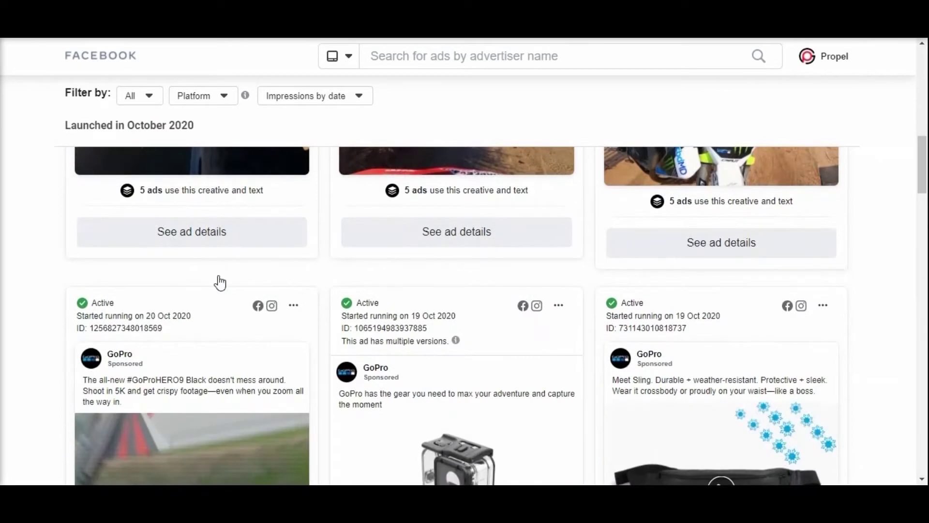
scroll(255, 281, up, 10)
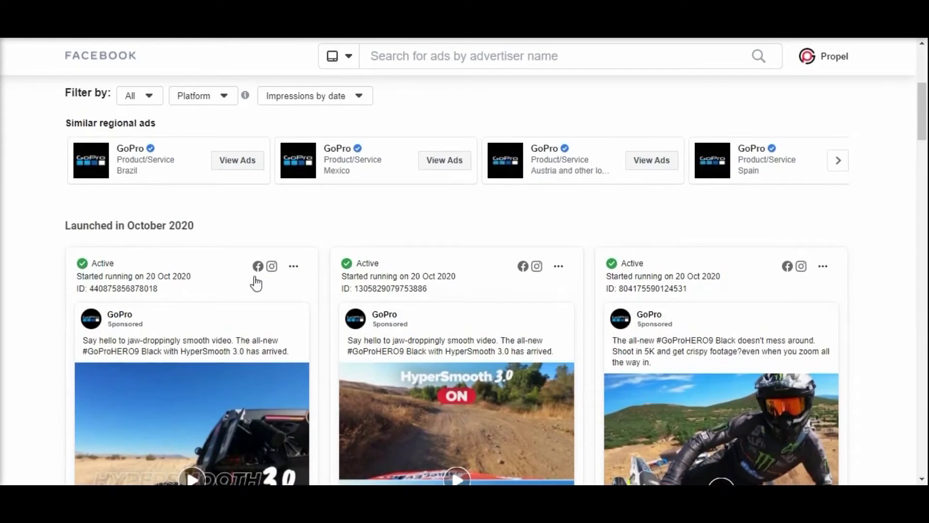
Step: Open the Platform filter, scroll through the HERO9 Black ads, and close the filter
click(211, 100)
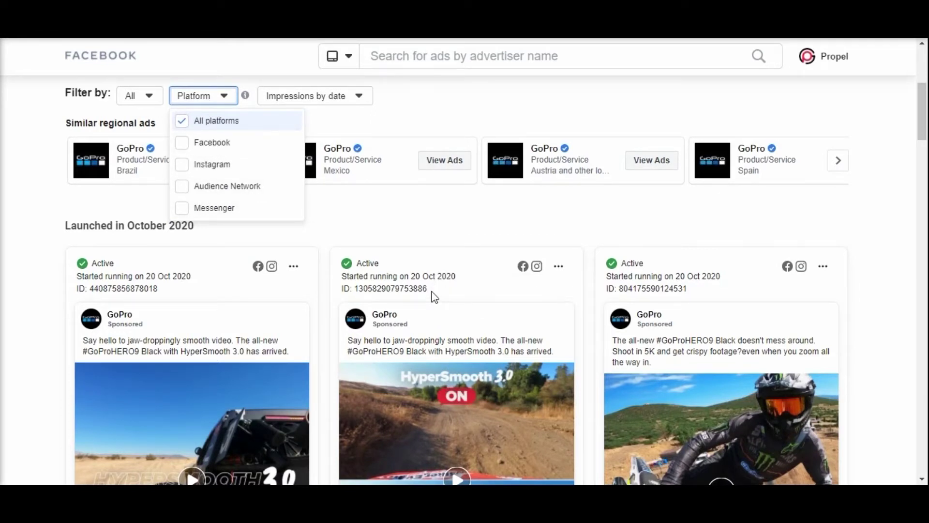
scroll(434, 297, down, 5)
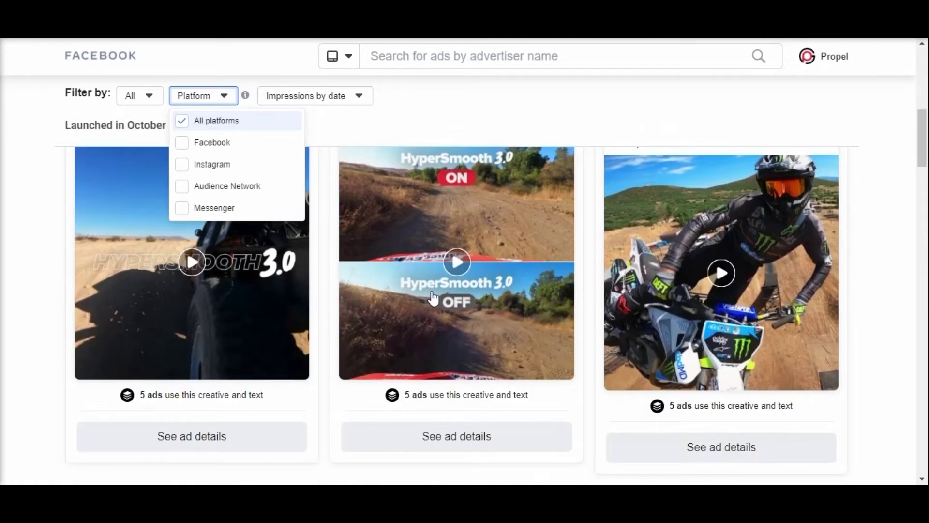
scroll(433, 298, down, 5)
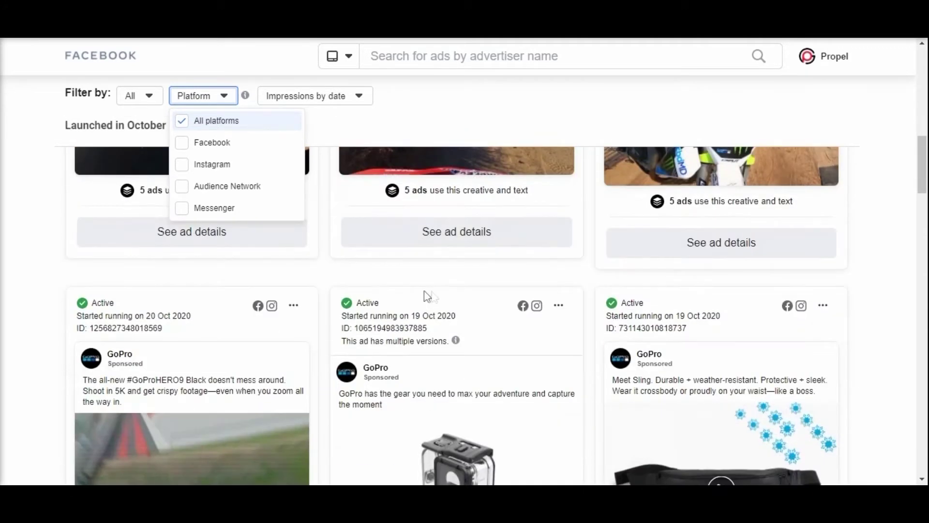
scroll(347, 262, down, 5)
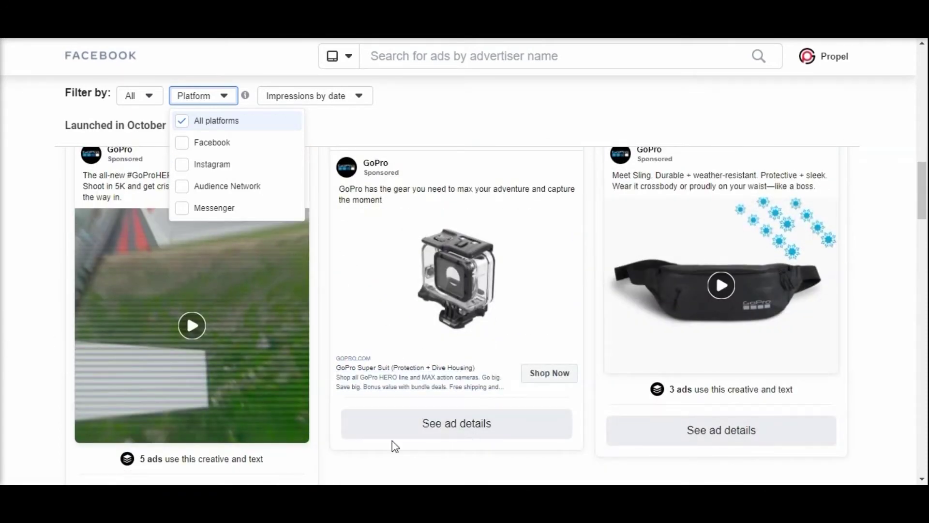
scroll(393, 441, down, 2)
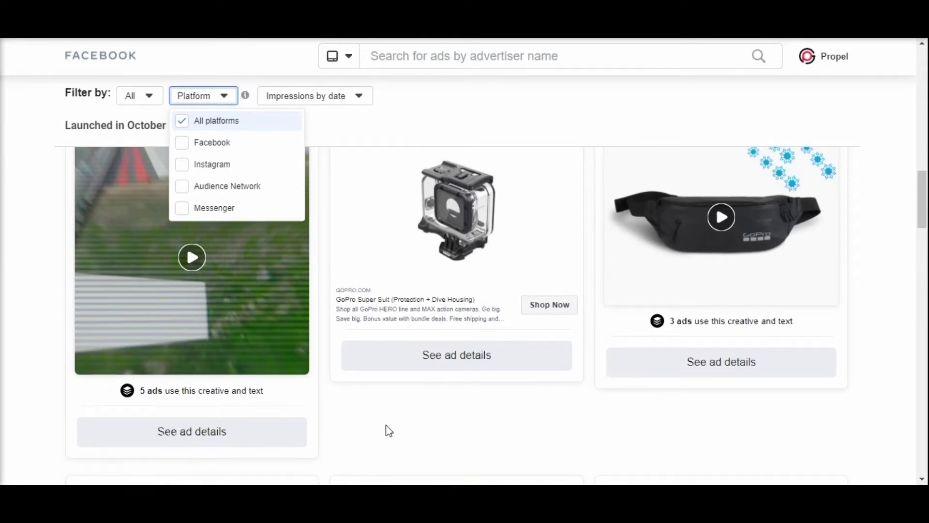
scroll(473, 274, down, 5)
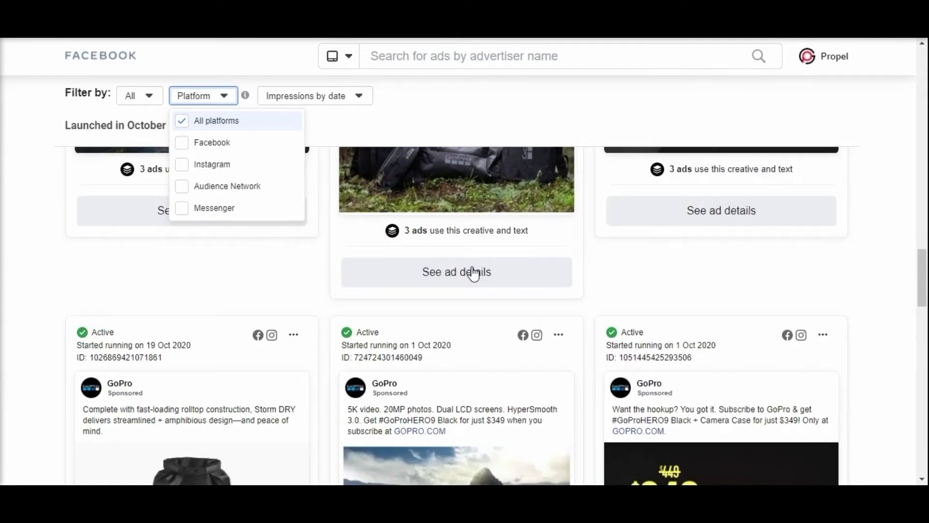
scroll(474, 274, up, 3)
scroll(473, 273, down, 6)
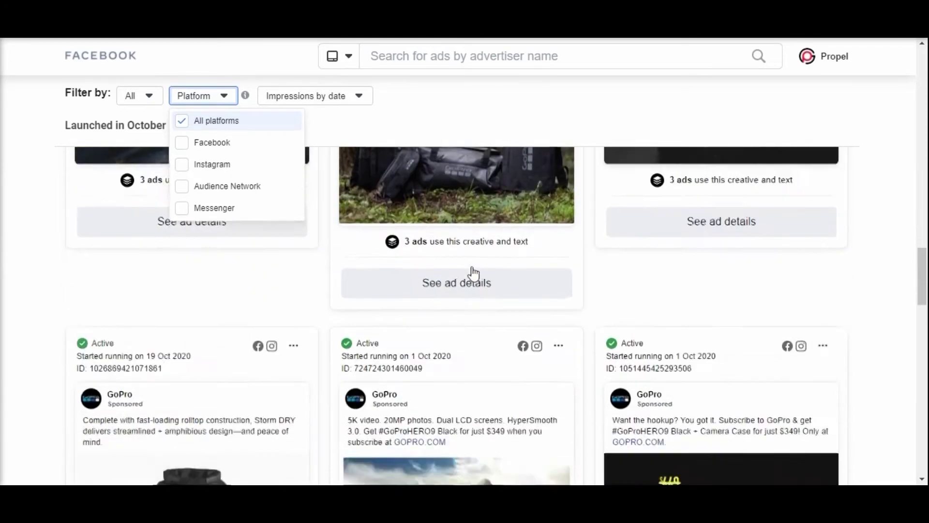
scroll(473, 274, down, 5)
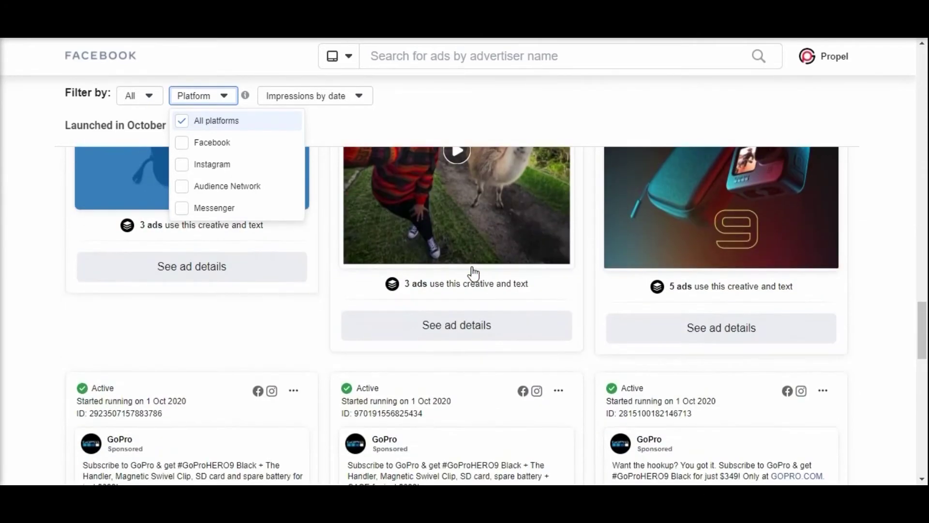
scroll(473, 274, down, 4)
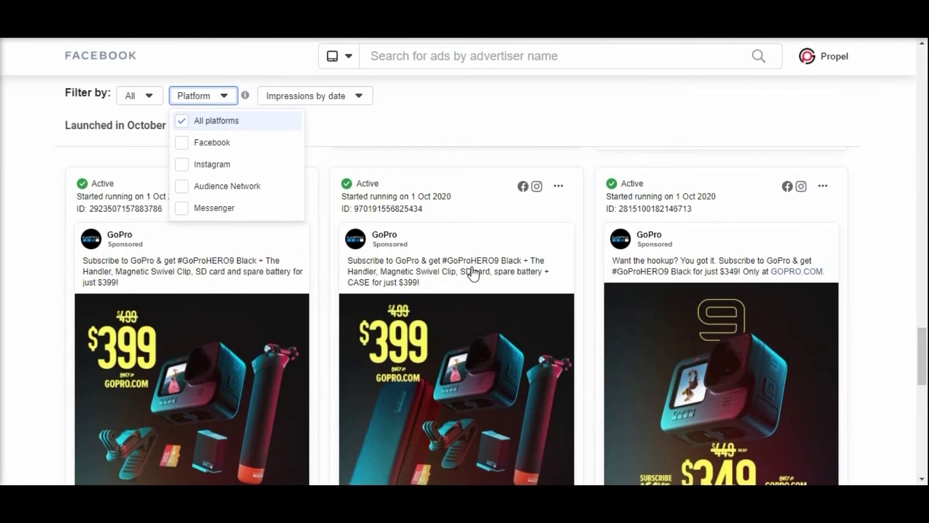
scroll(473, 273, down, 8)
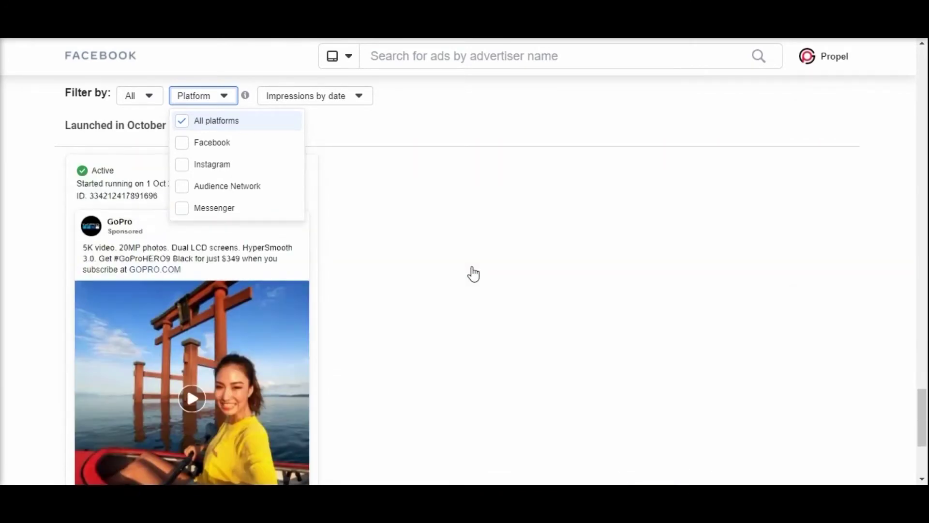
scroll(473, 273, up, 10)
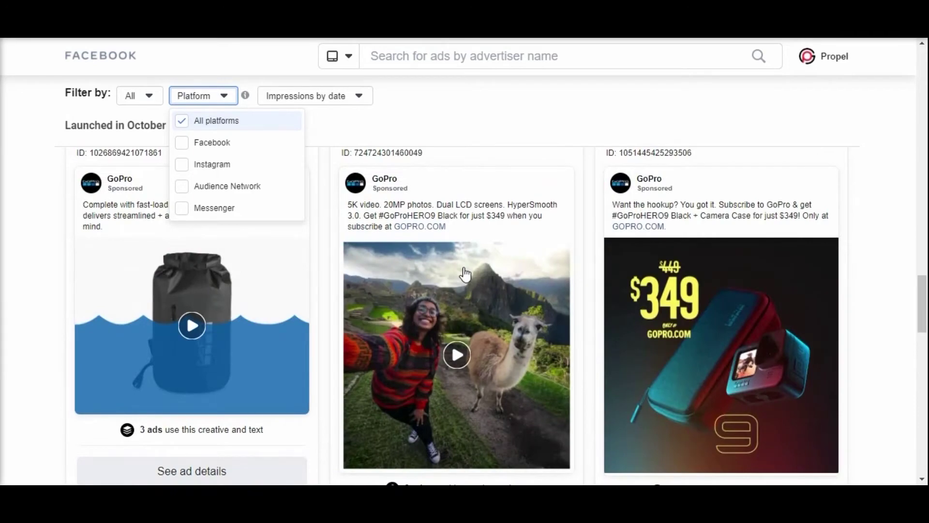
scroll(465, 274, up, 10)
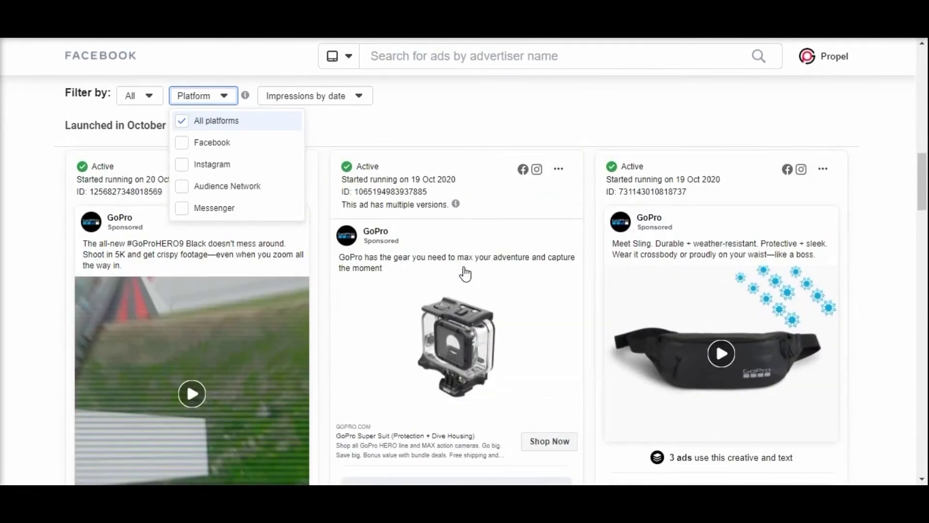
scroll(466, 274, up, 10)
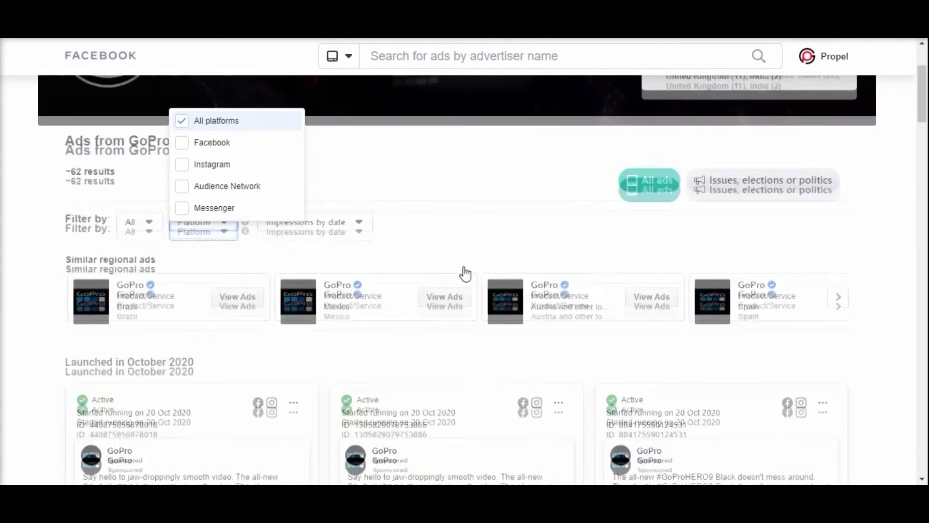
scroll(465, 274, up, 3)
click(468, 279)
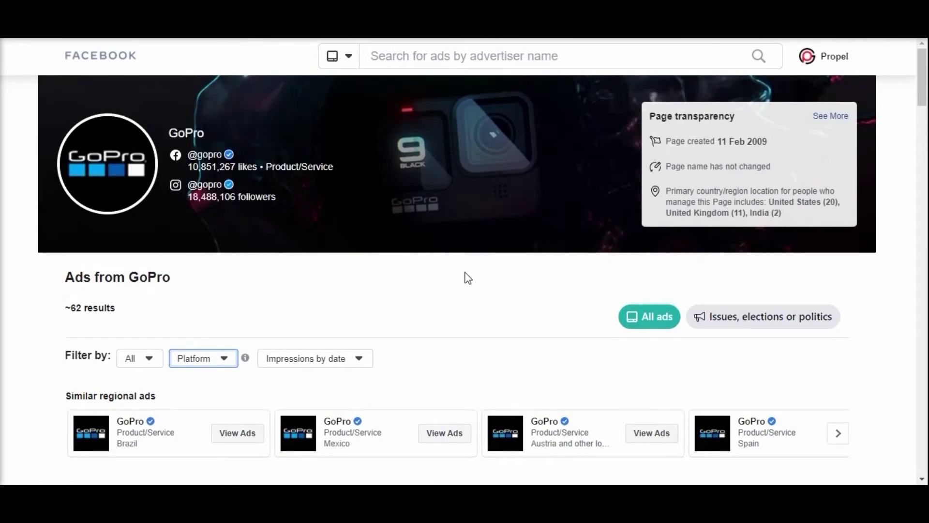
Step: Open Audience Insights from the Business tools list under Analyse and report
scroll(468, 278, down, 3)
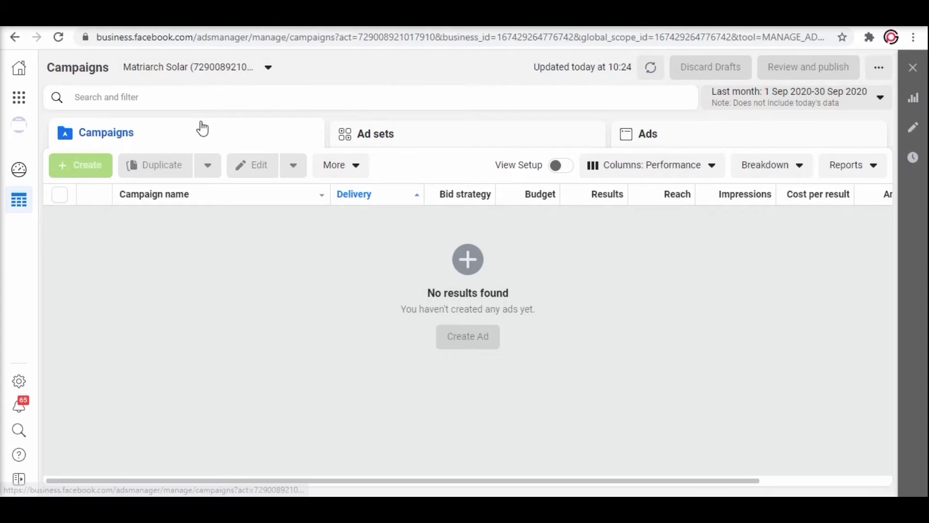
click(22, 103)
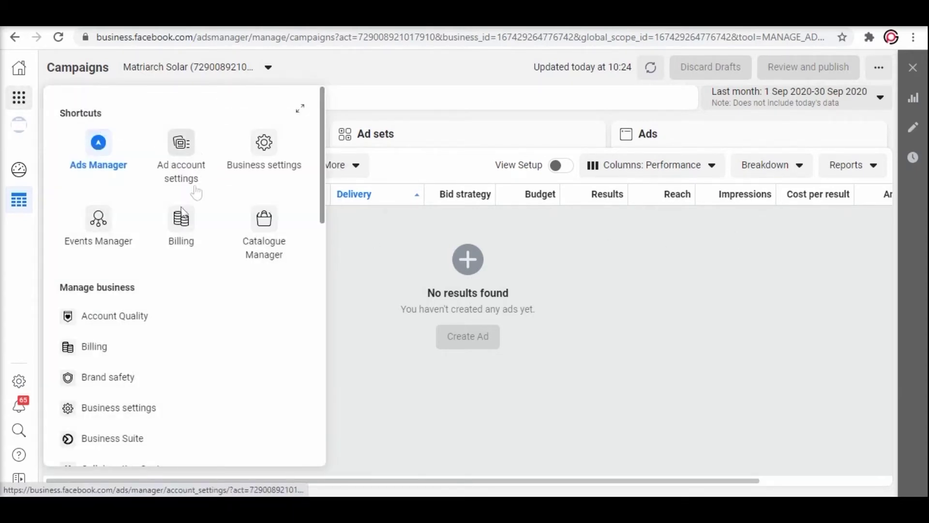
scroll(162, 299, down, 3)
scroll(162, 299, down, 7)
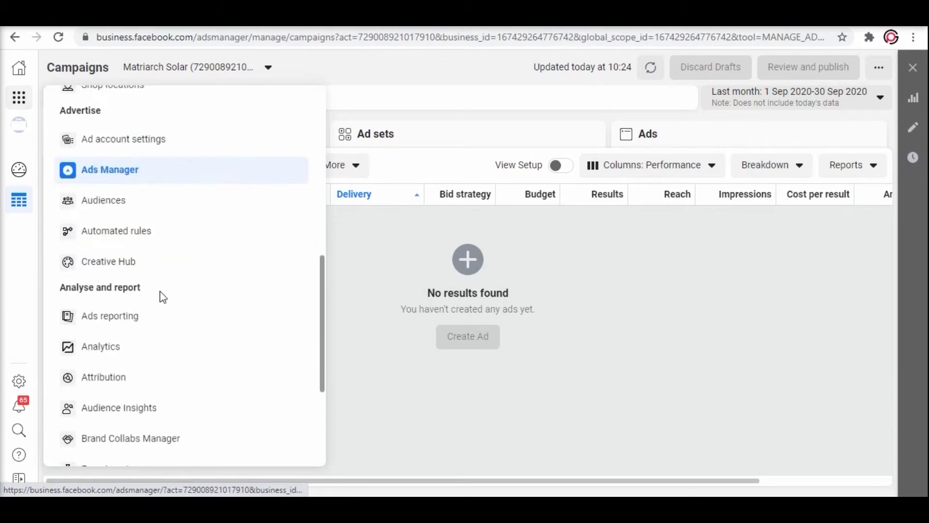
scroll(163, 297, down, 3)
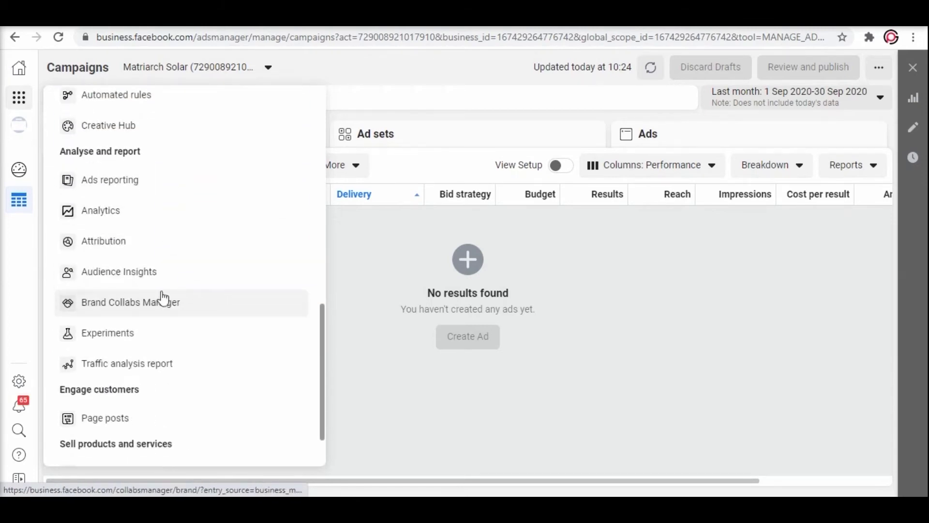
click(119, 274)
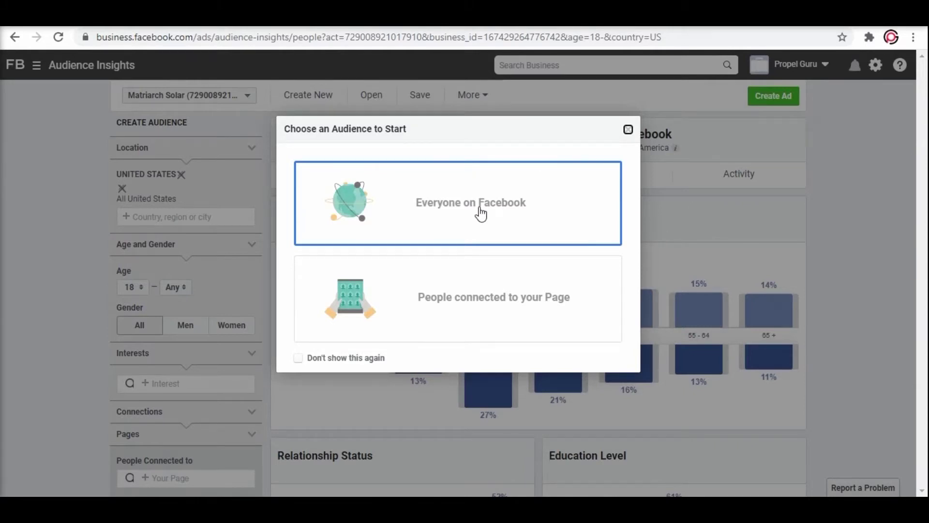
Step: Start from Everyone on Facebook and dismiss the location tip, showing the 150M–200M US audience
click(481, 213)
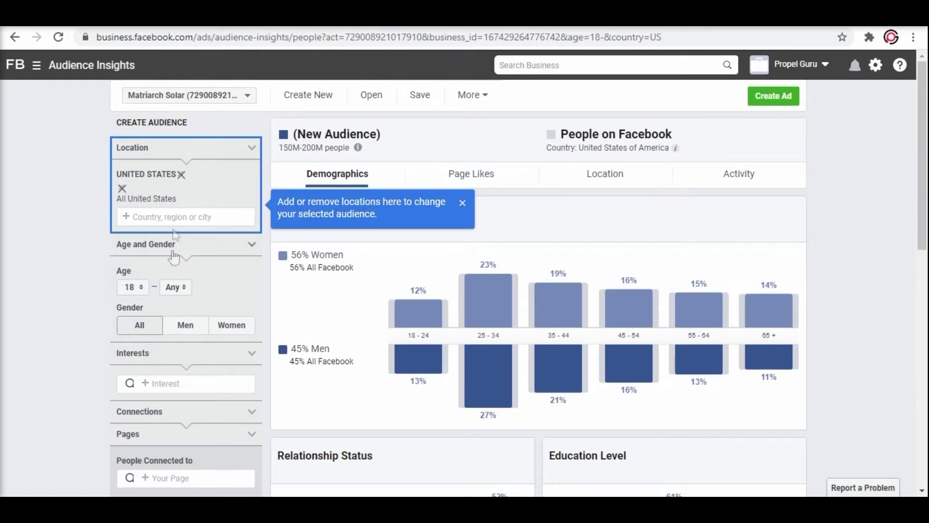
scroll(174, 261, down, 3)
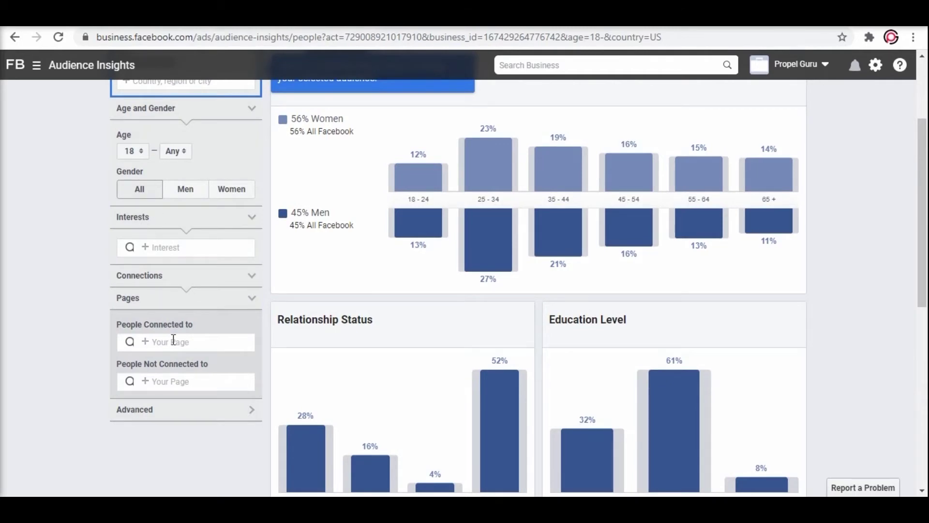
scroll(174, 340, down, 3)
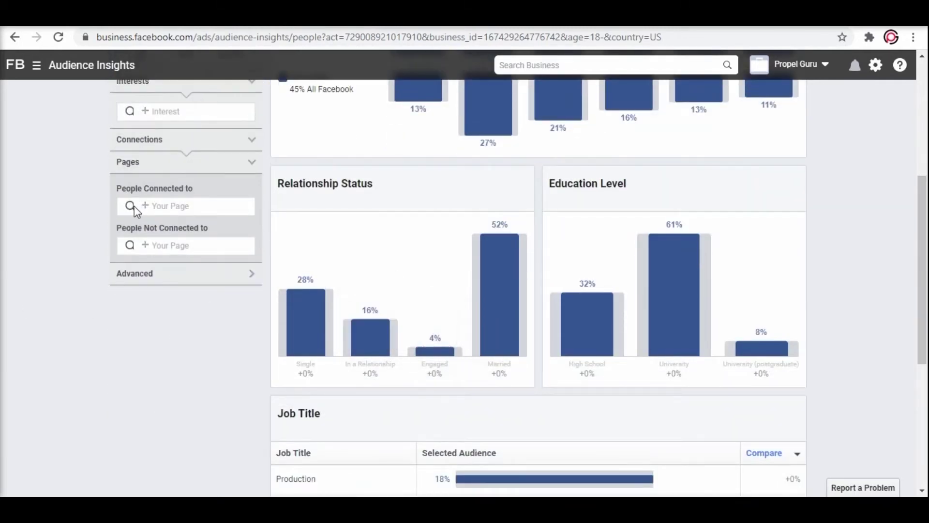
scroll(446, 274, up, 6)
click(462, 202)
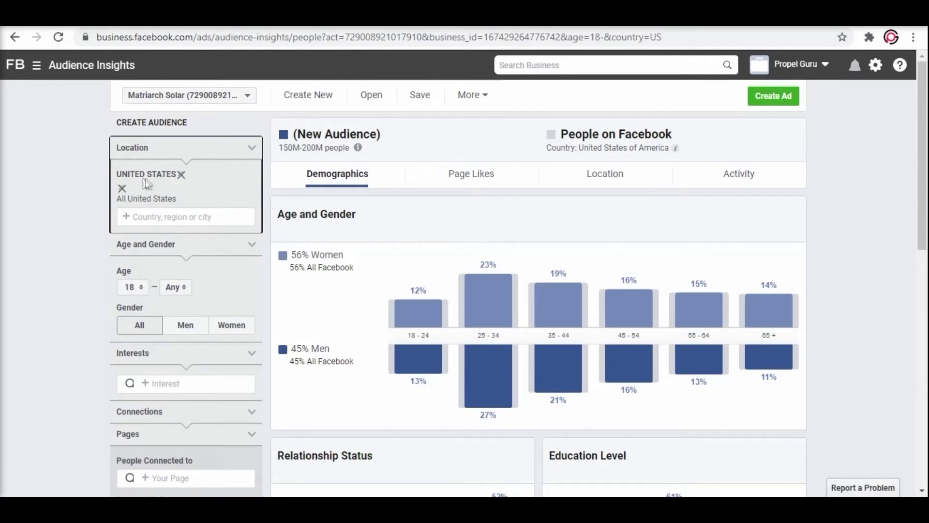
scroll(41, 222, down, 1)
Step: Add the 'sports' interest, narrowing the audience to 100M–150M people
scroll(45, 223, up, 1)
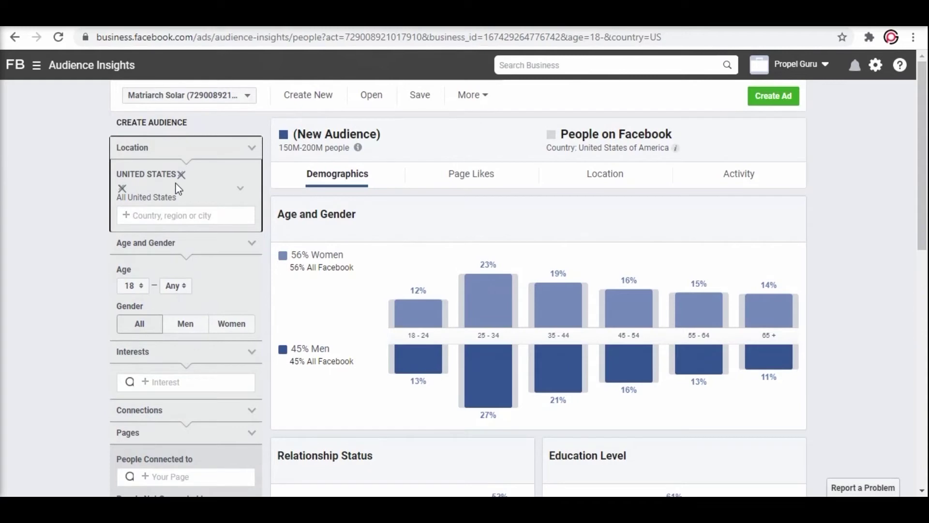
scroll(174, 289, down, 5)
scroll(174, 290, up, 2)
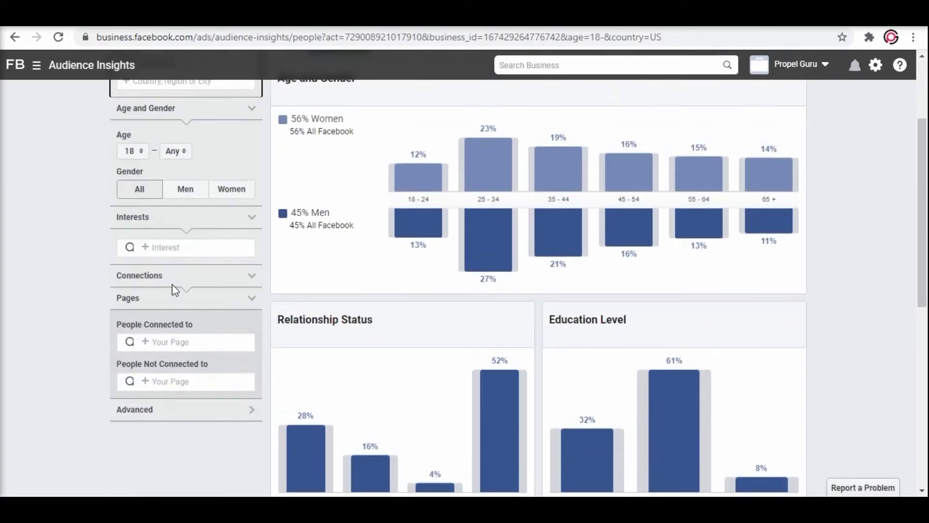
click(158, 248)
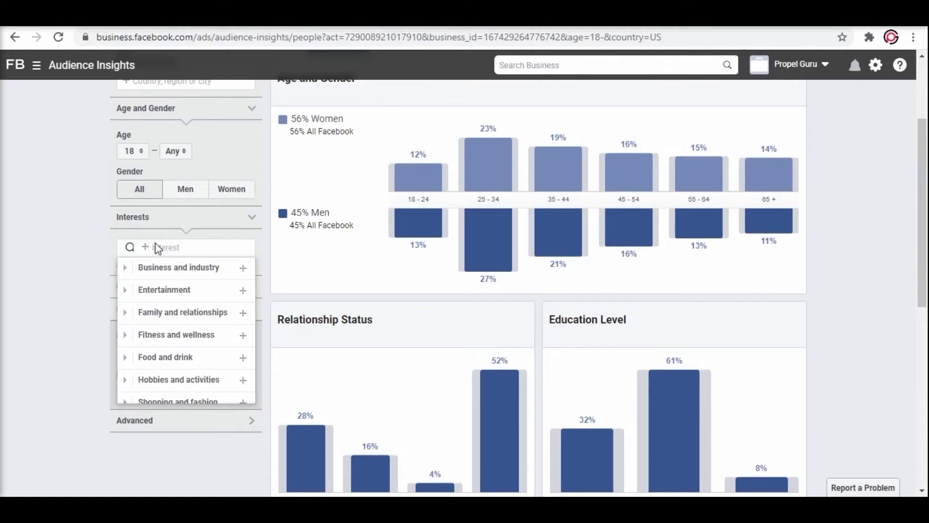
text(sports)
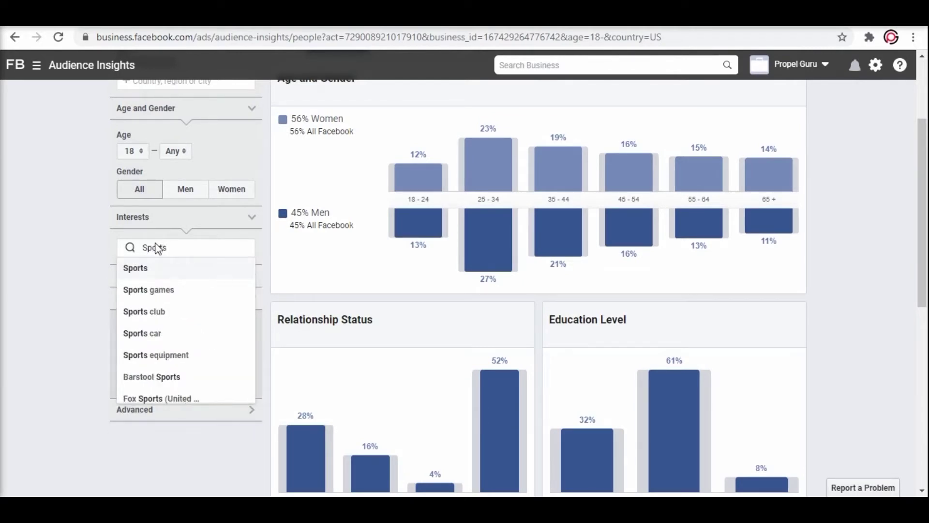
key(Return)
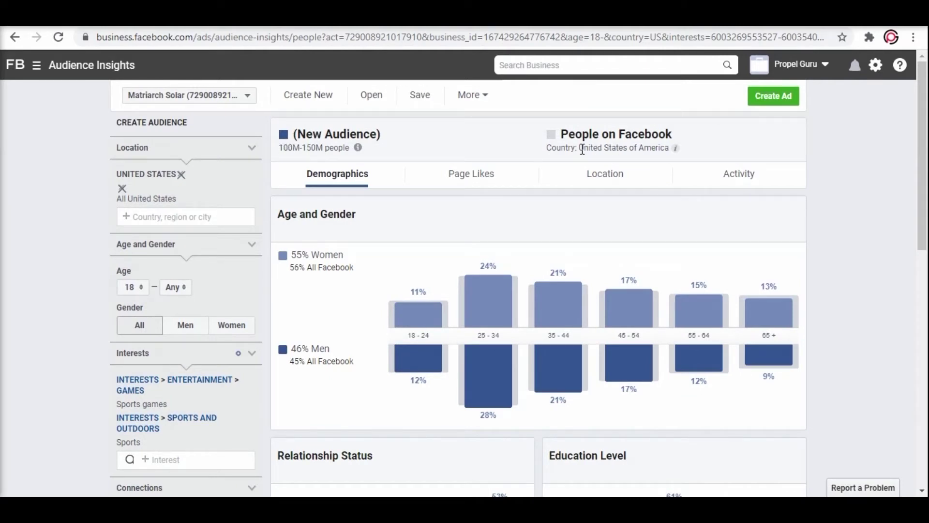
drag(580, 148, 661, 148)
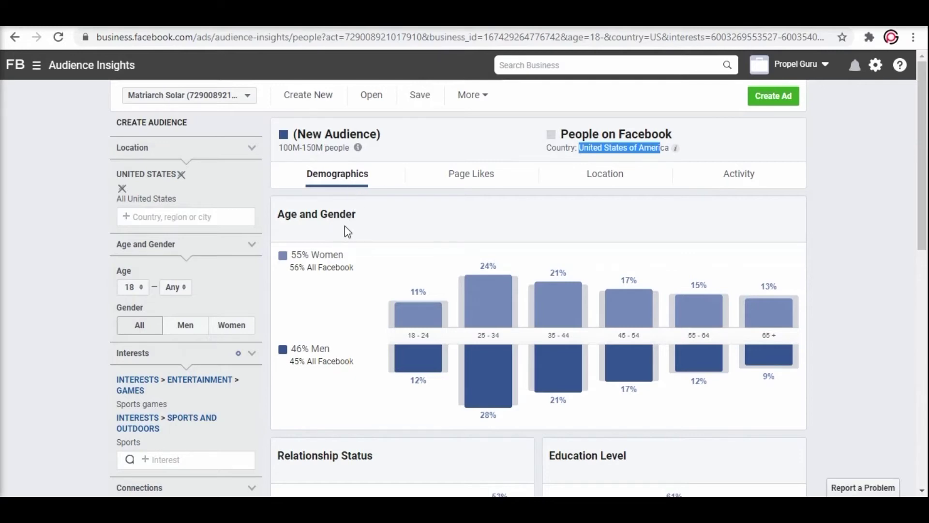
scroll(345, 226, down, 1)
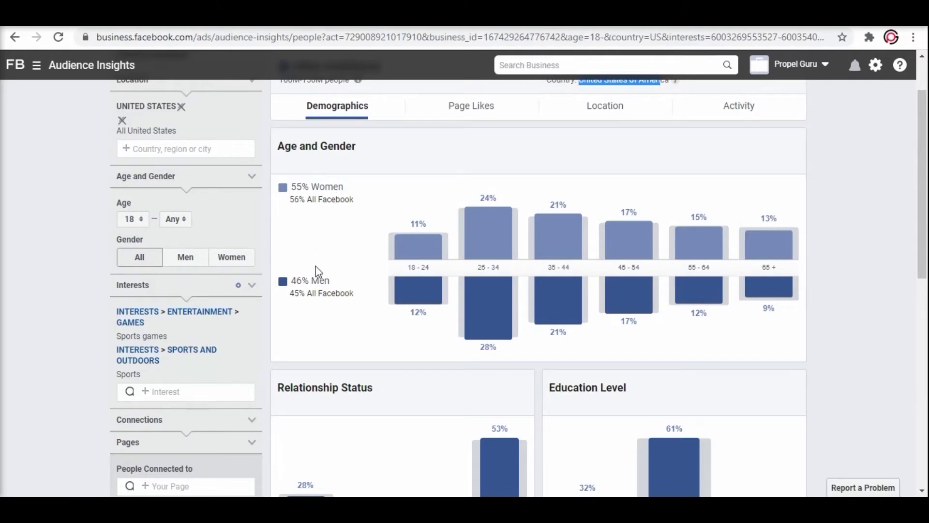
scroll(319, 271, down, 4)
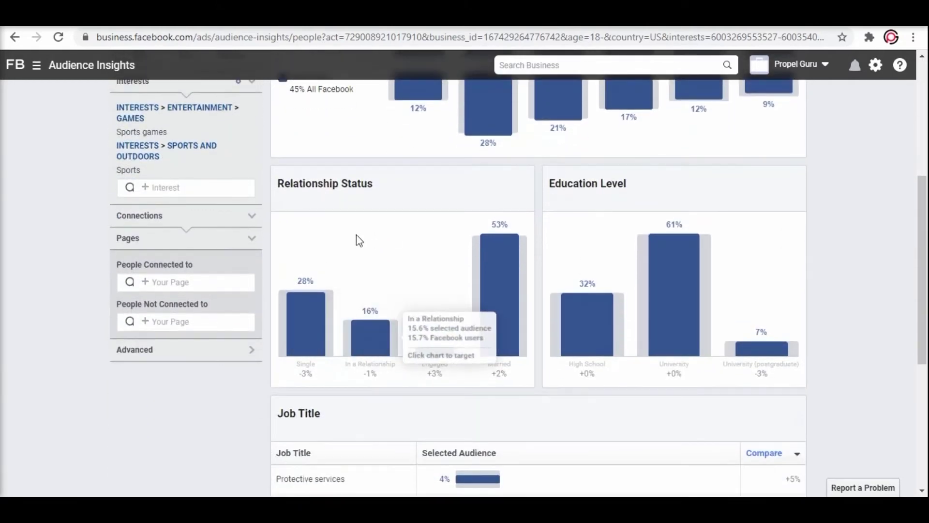
scroll(612, 254, down, 3)
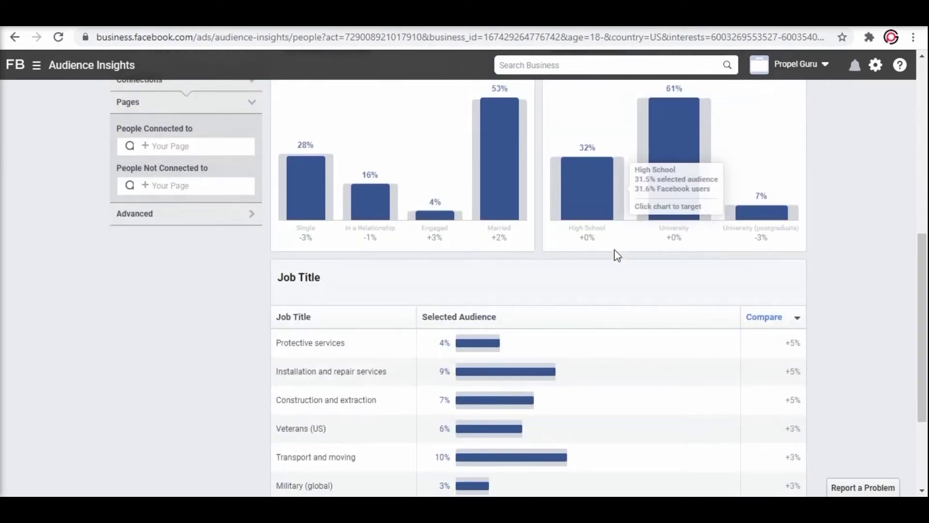
scroll(615, 254, down, 2)
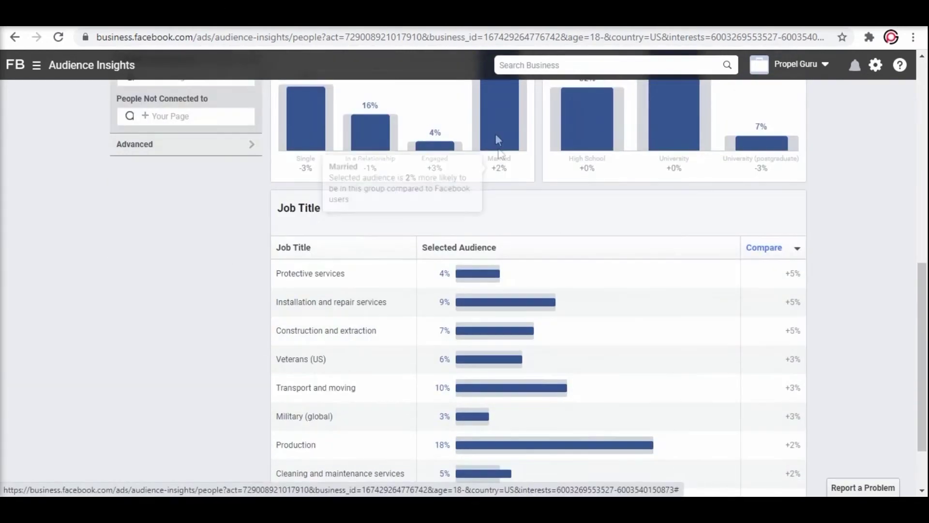
scroll(489, 160, up, 10)
click(474, 176)
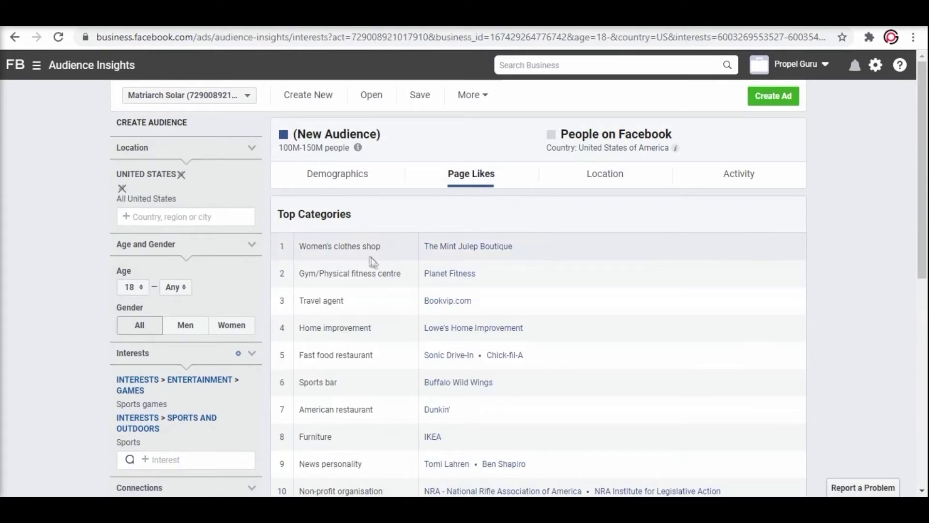
Step: Browse the audience's Top Towns/Cities list, then switch to the Activity breakdown
scroll(368, 295, down, 7)
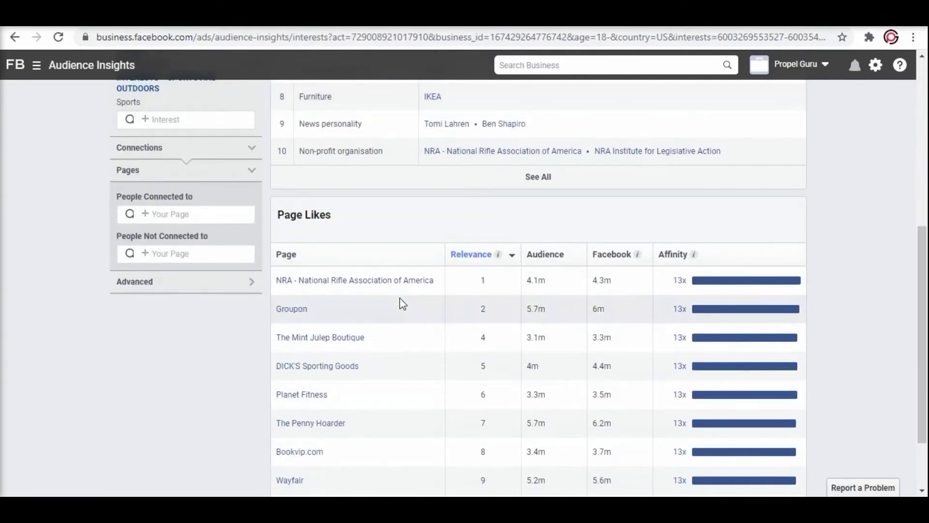
scroll(419, 285, down, 2)
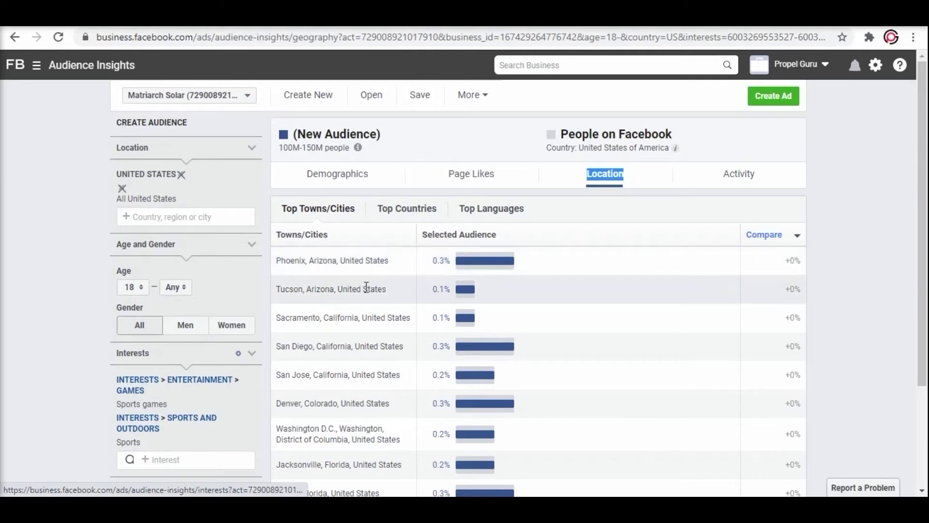
scroll(367, 287, down, 2)
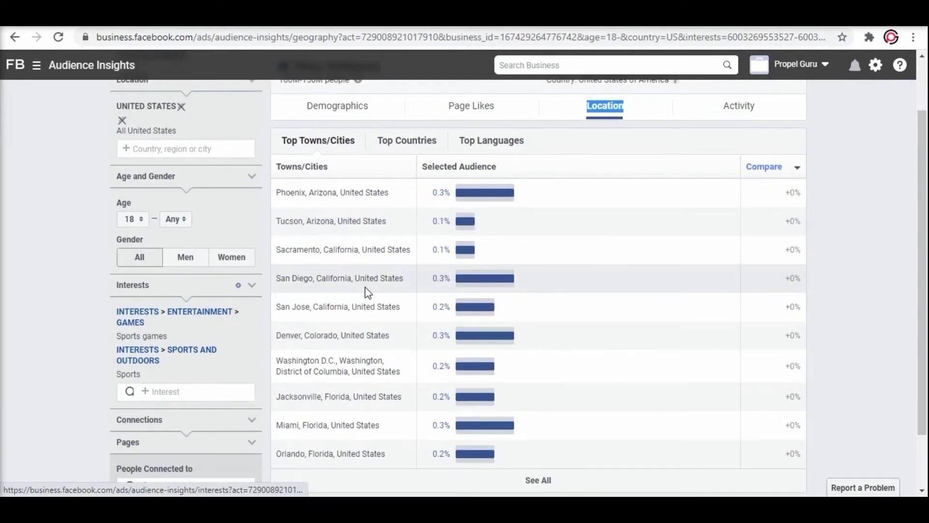
scroll(367, 293, up, 2)
click(720, 180)
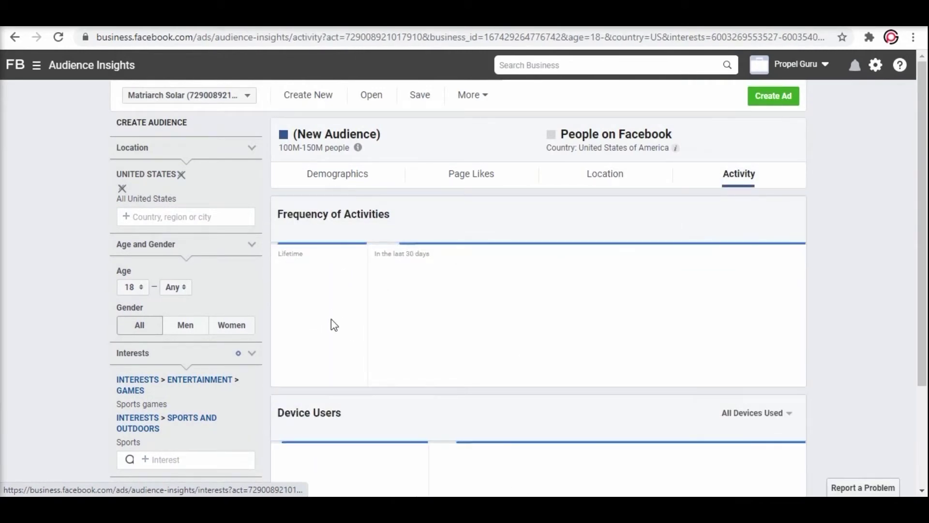
Step: Scroll through the Frequency of Activities and Device Users charts
scroll(332, 320, down, 3)
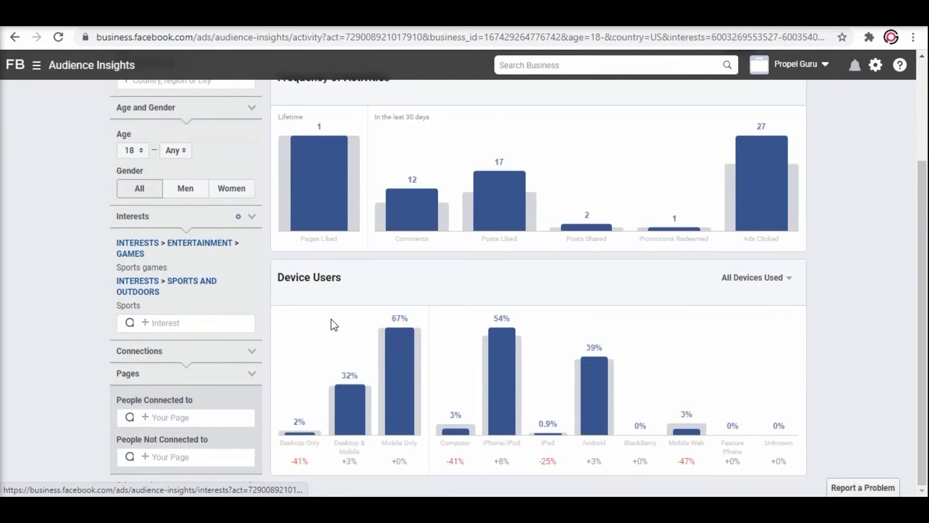
scroll(331, 318, up, 3)
scroll(331, 319, down, 3)
mouse_move(414, 382)
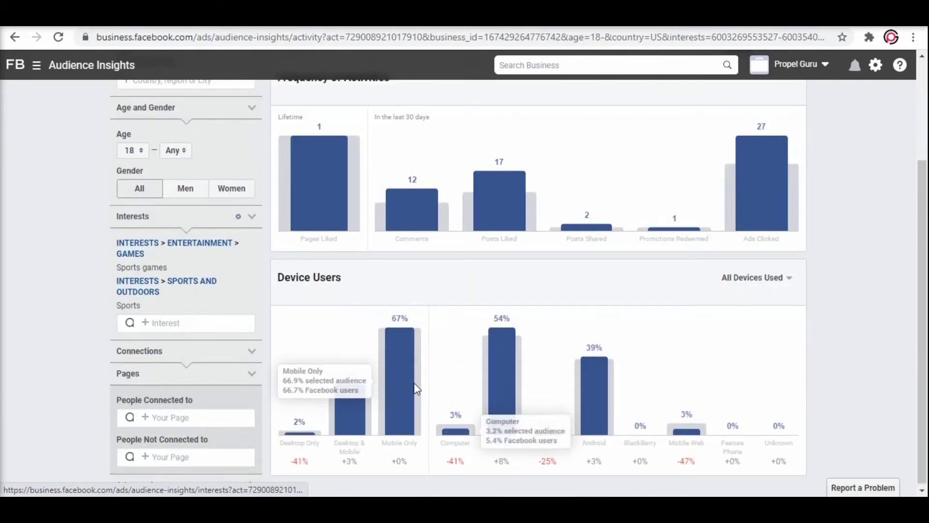
scroll(493, 394, up, 3)
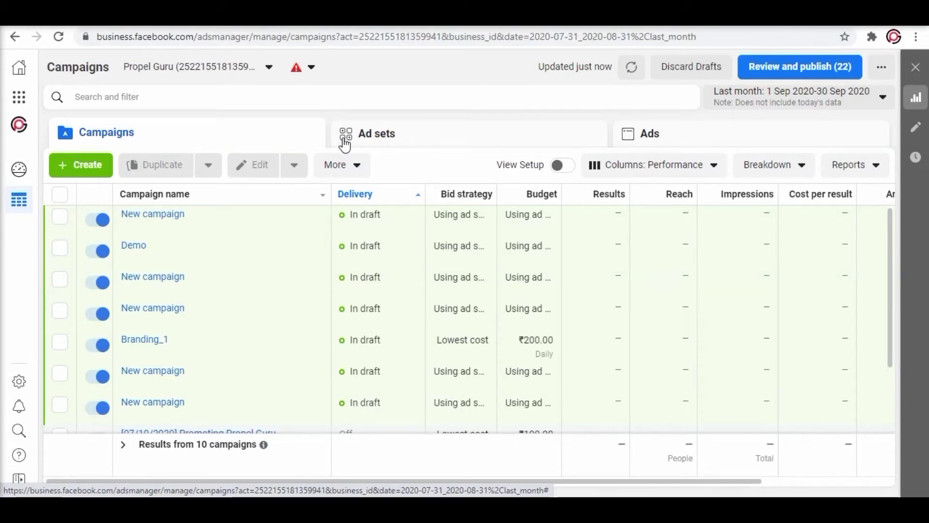
Step: Create a new campaign with the Brand Awareness objective and open its draft
click(95, 170)
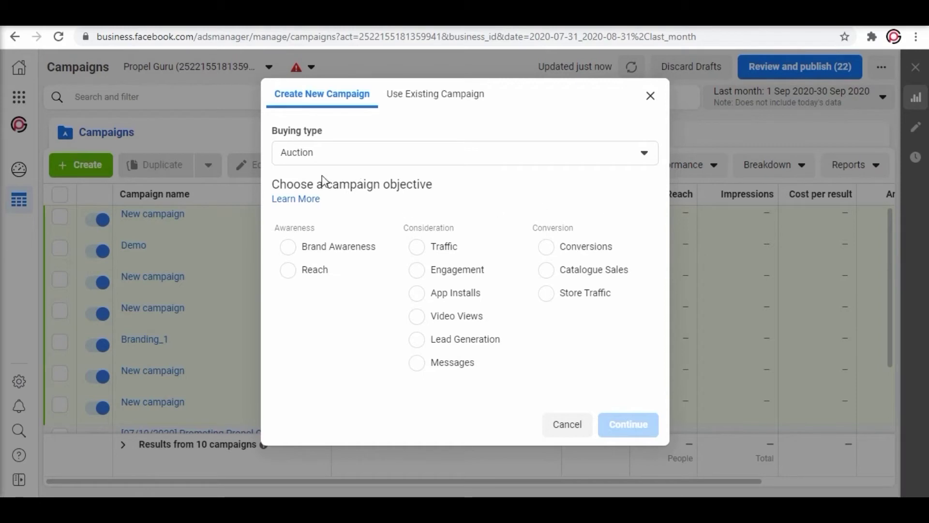
click(290, 250)
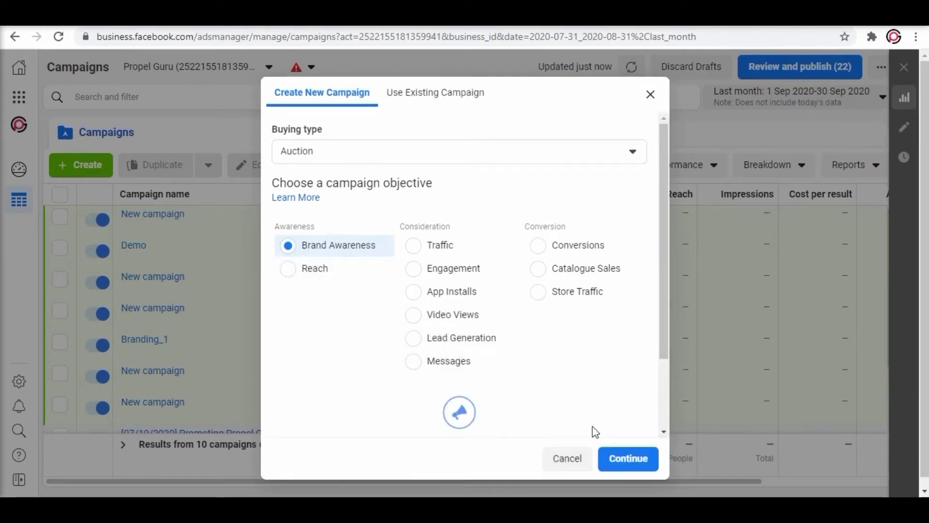
click(630, 460)
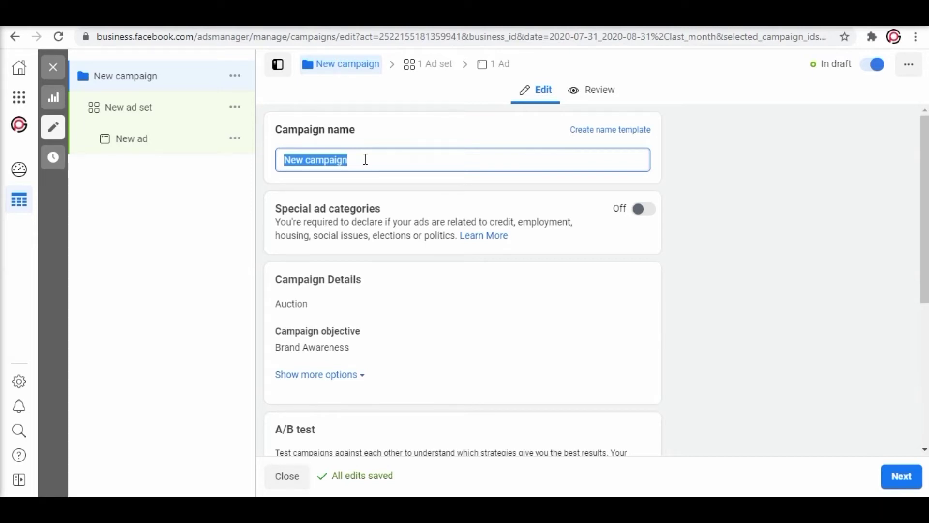
Step: Enter 'Demo' as the campaign name and confirm the edit
text(D)
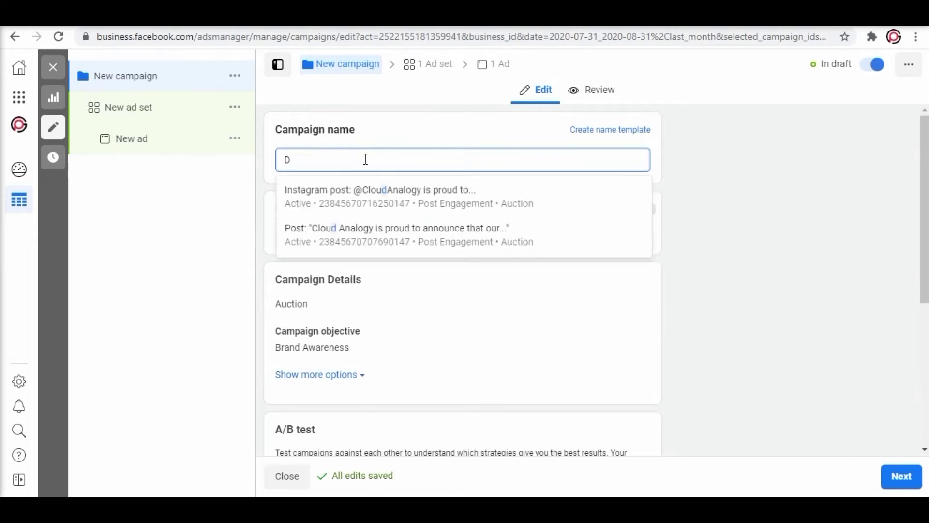
text(emo)
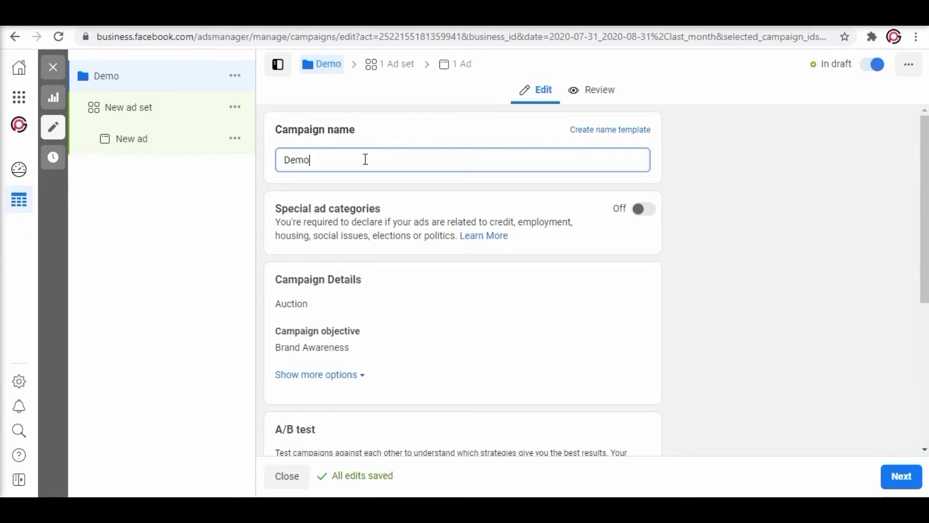
click(330, 219)
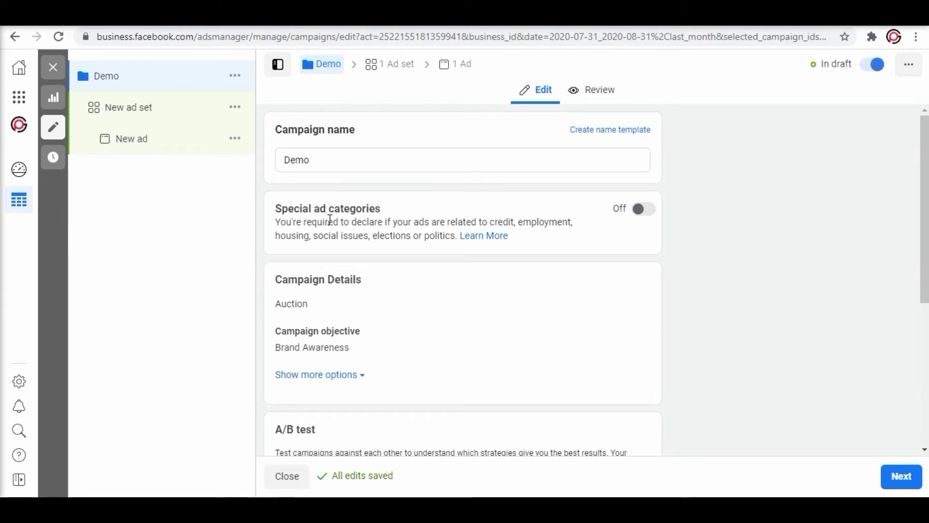
scroll(330, 219, down, 3)
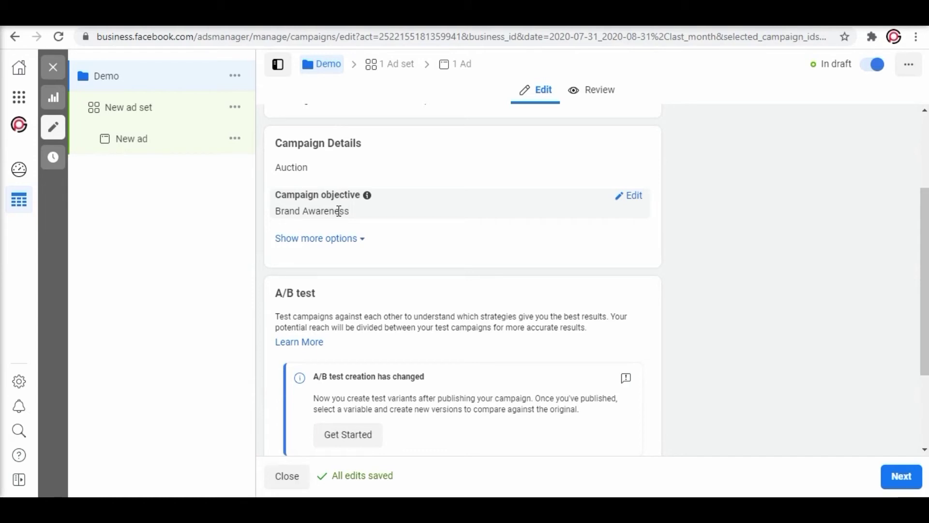
scroll(379, 271, down, 2)
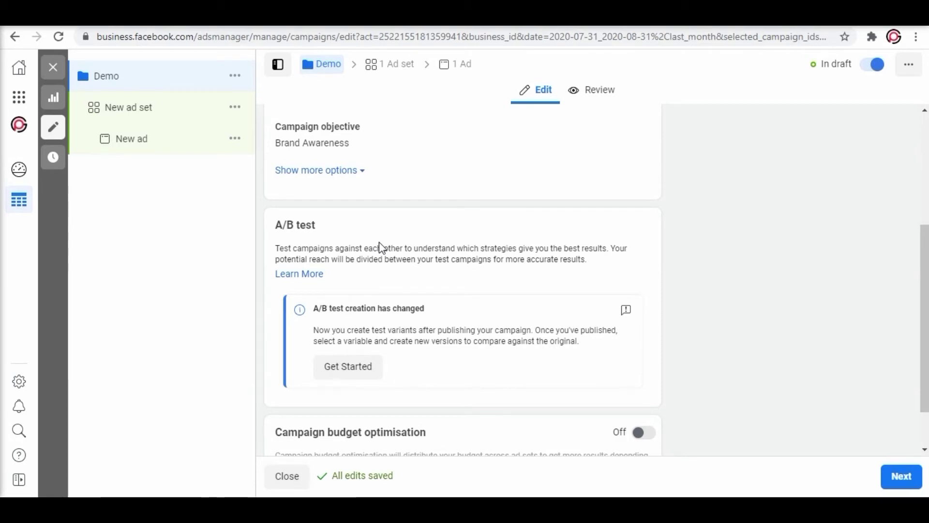
scroll(379, 242, down, 1)
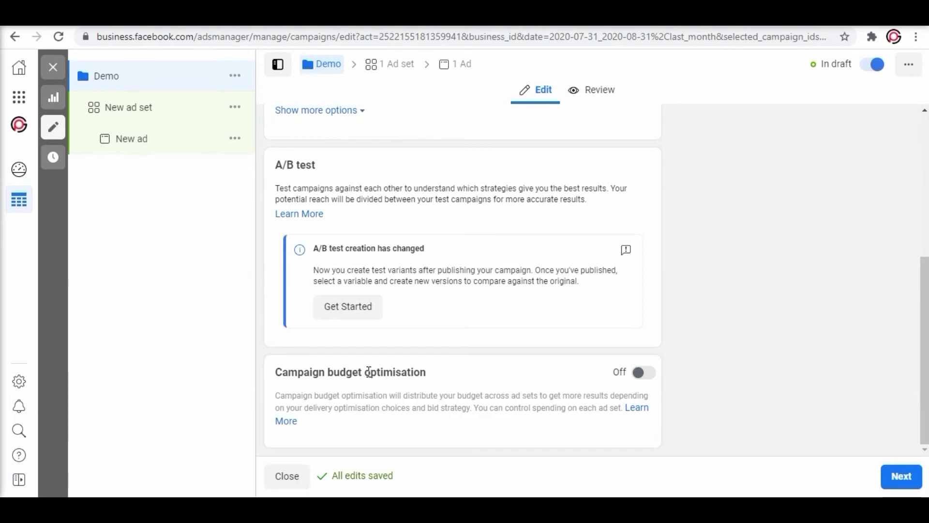
click(898, 476)
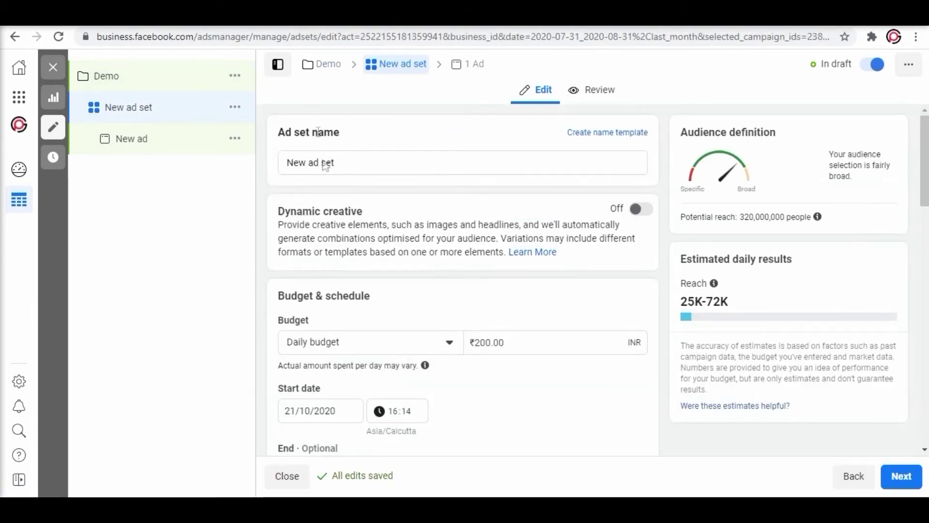
Step: Replace the default 'New ad set' name with 'Demo1'
click(339, 162)
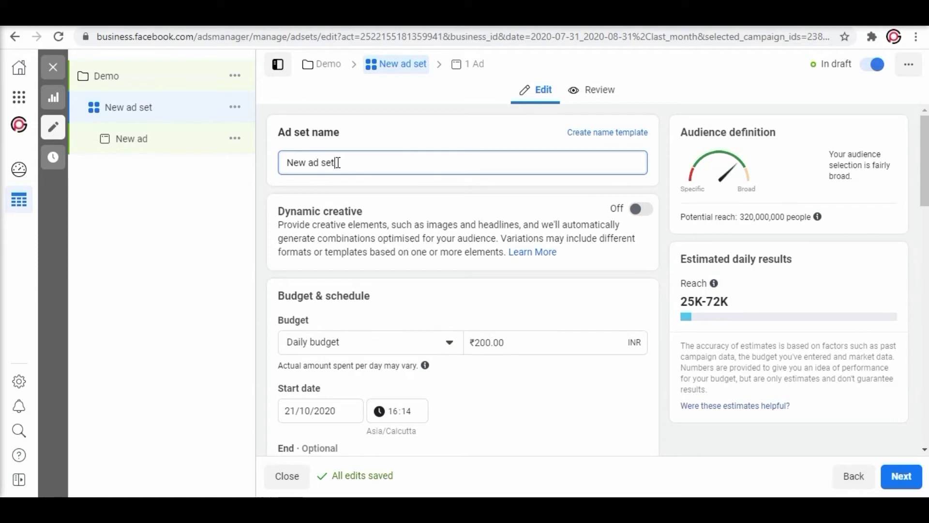
key(BackSpace)
key(BackSpace)
key(BackSpace)
key(BackSpace)
key(BackSpace)
key(BackSpace)
key(BackSpace)
key(BackSpace)
key(BackSpace)
key(BackSpace)
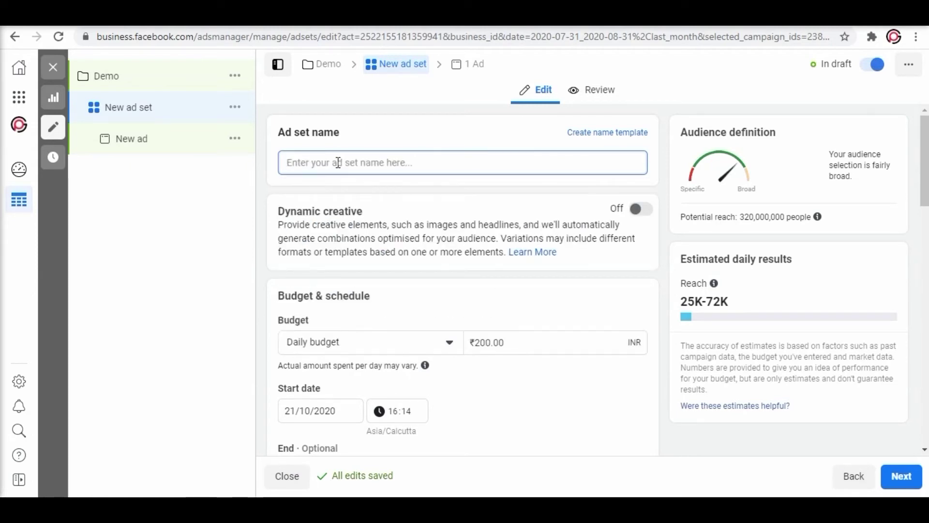
text(D)
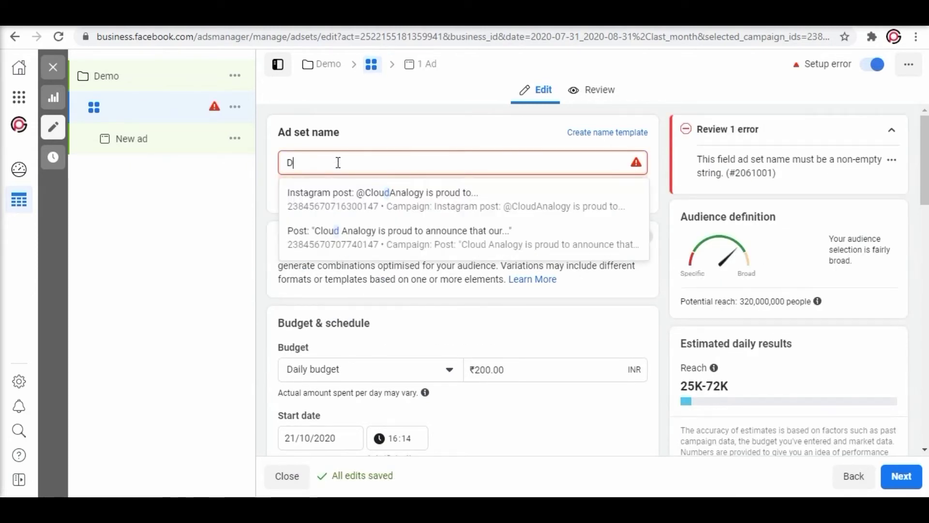
text(emo1)
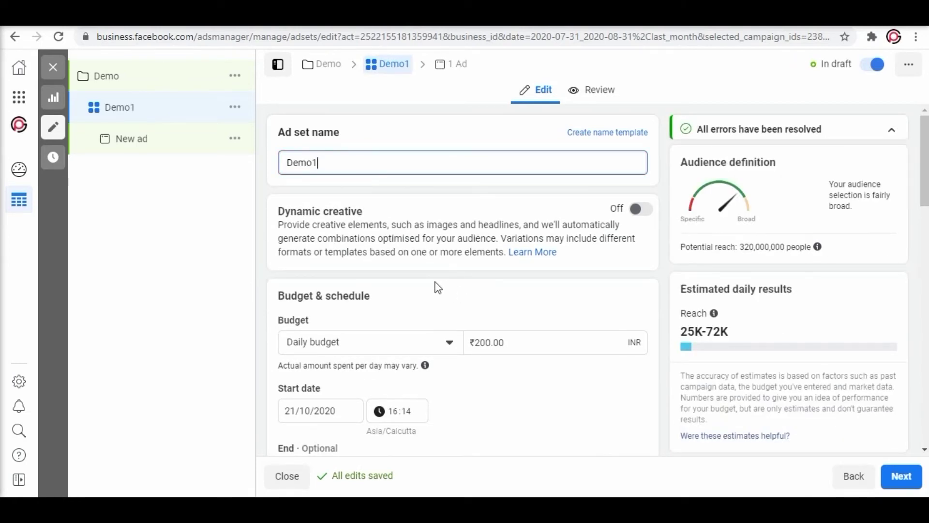
scroll(308, 172, down, 2)
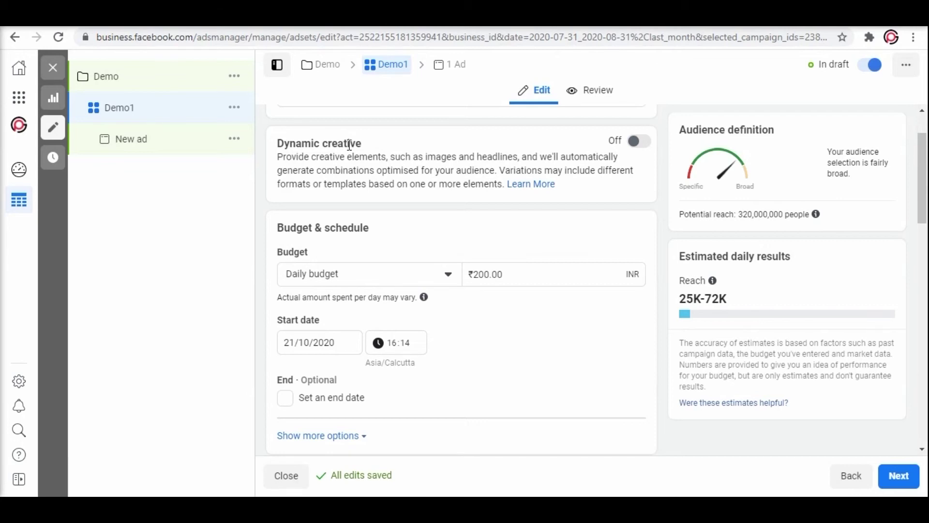
scroll(421, 126, down, 2)
scroll(392, 184, up, 1)
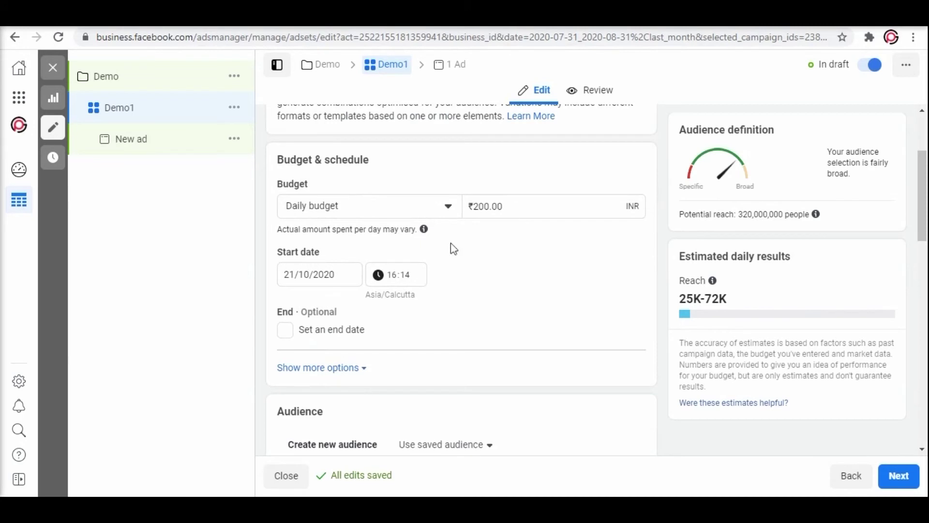
Step: Keep Daily budget and raise the amount from ₹200.00 to ₹2000.00
click(449, 208)
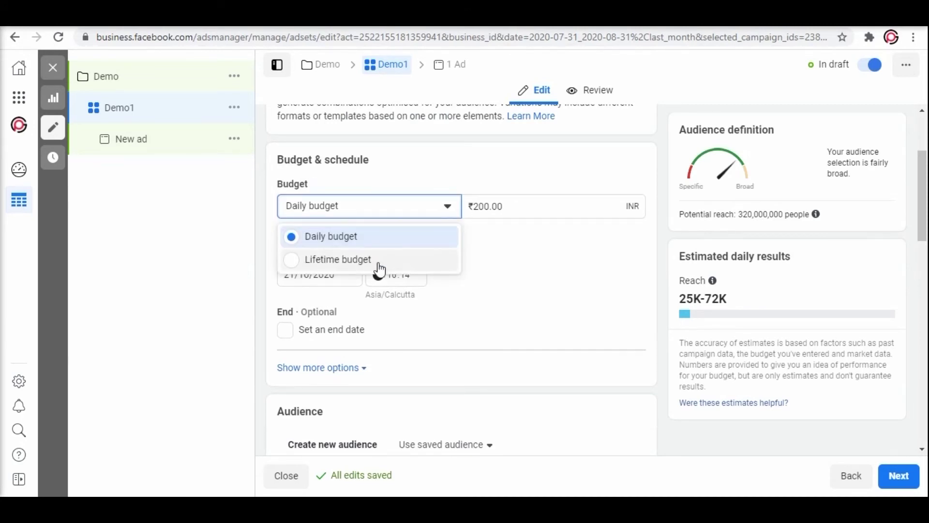
click(484, 209)
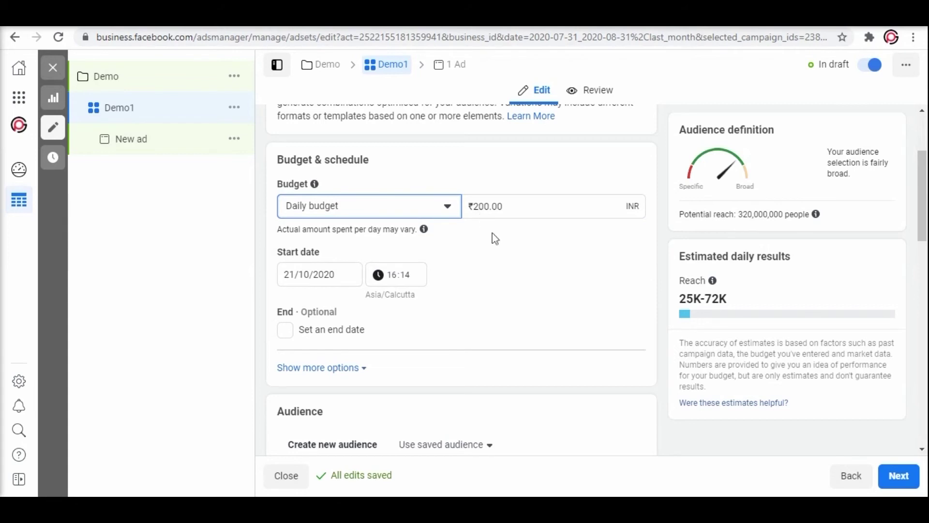
scroll(500, 242, down, 1)
click(486, 140)
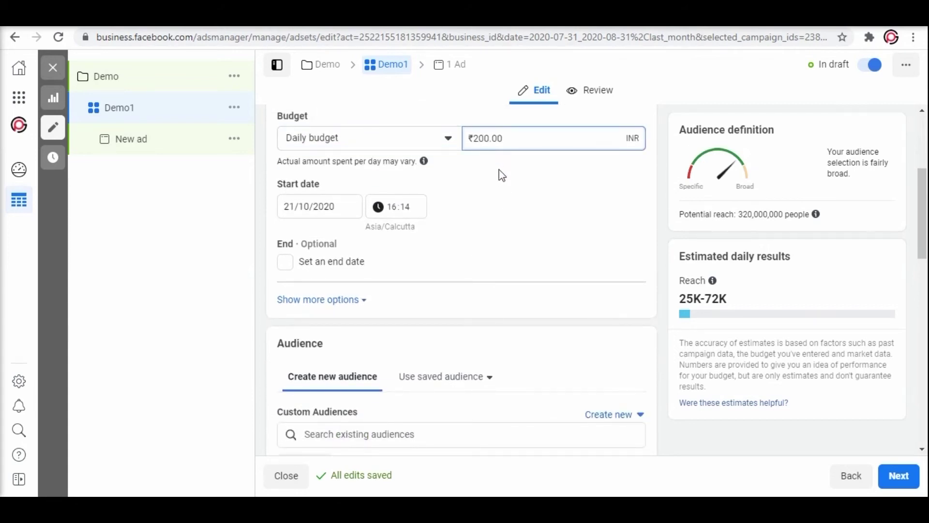
text(0)
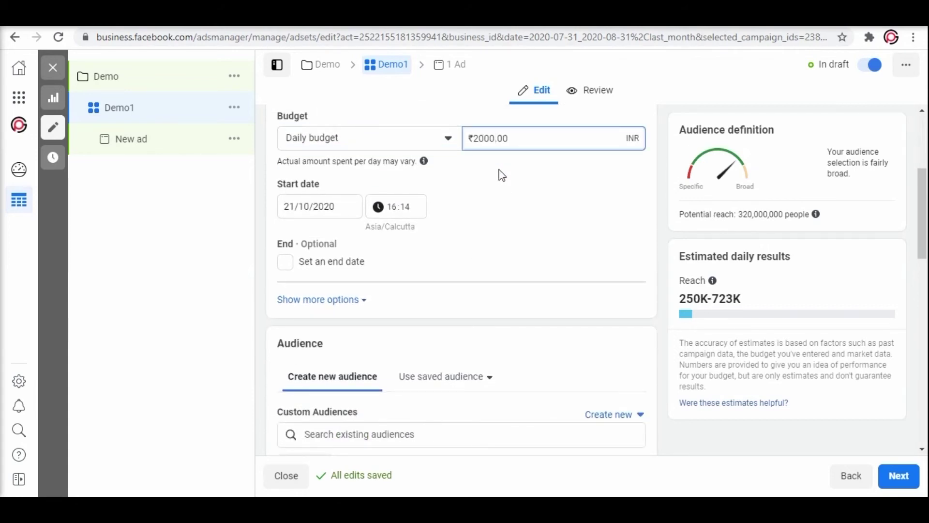
scroll(502, 175, down, 2)
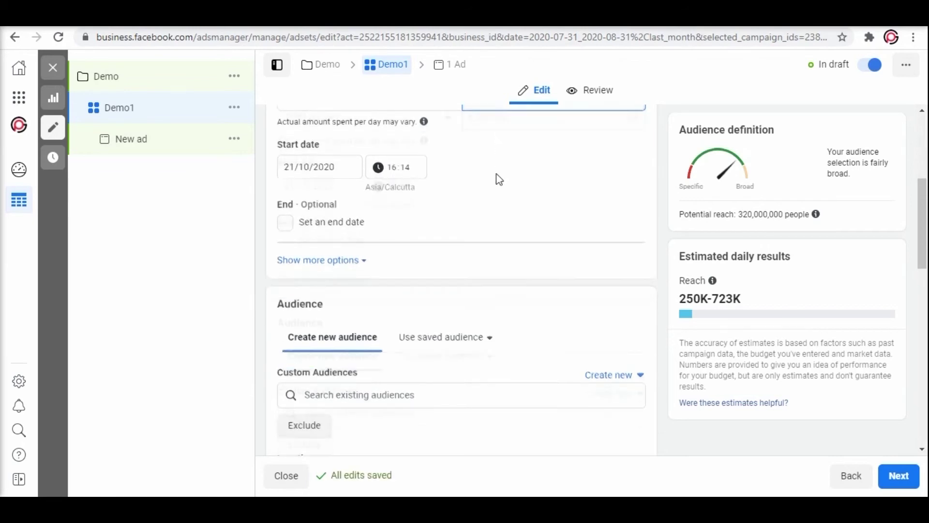
scroll(442, 206, up, 2)
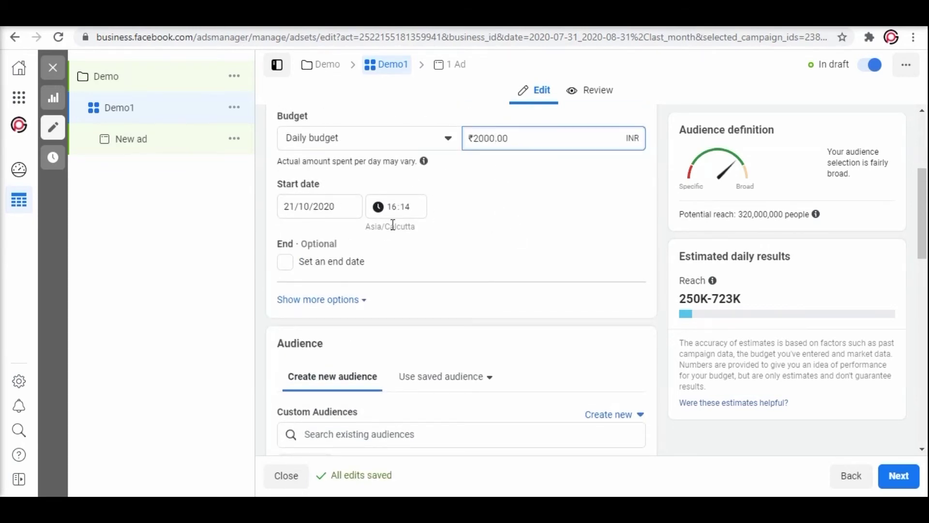
Step: Review the India, ages 18–65+, all-genders audience, then continue to the ad level
scroll(440, 263, down, 2)
scroll(442, 262, down, 2)
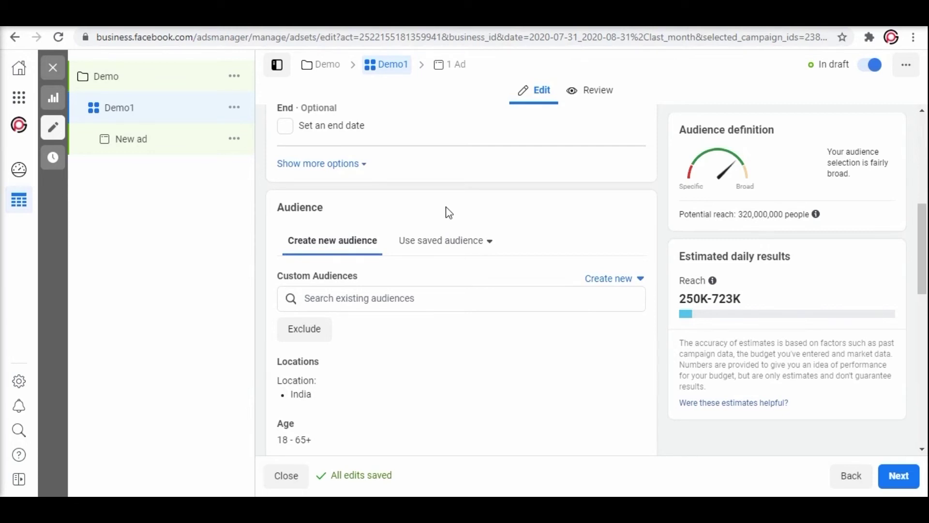
scroll(446, 211, down, 4)
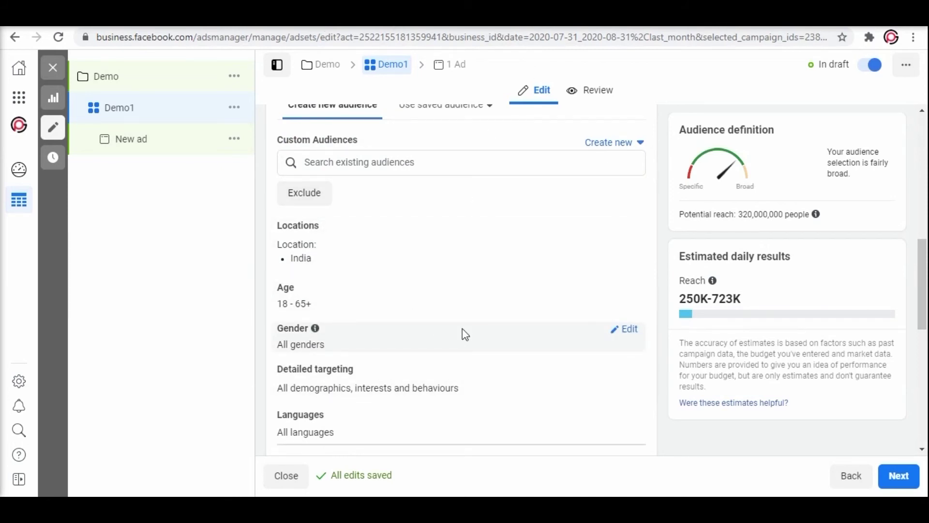
scroll(465, 334, down, 2)
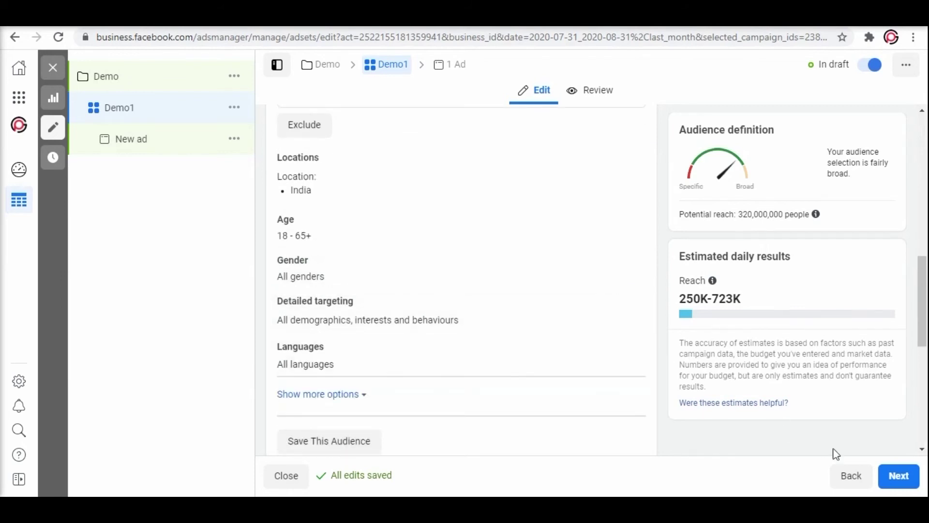
click(897, 477)
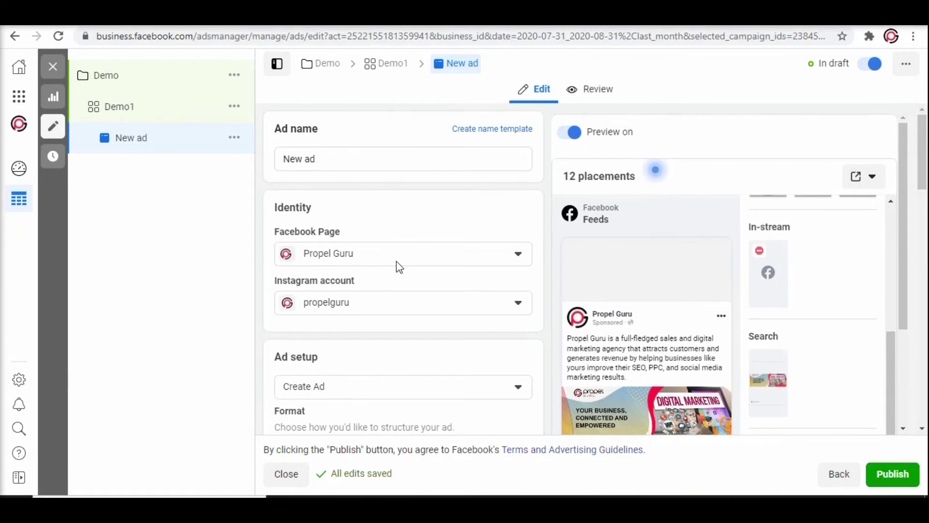
Step: Replace 'New ad' with 'AD1' in the Ad name field
triple_click(332, 155)
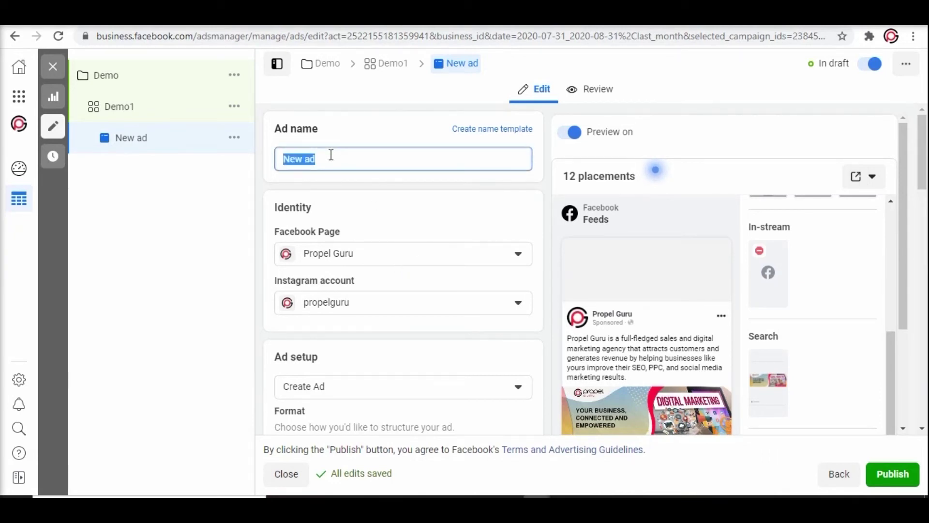
text(AD1)
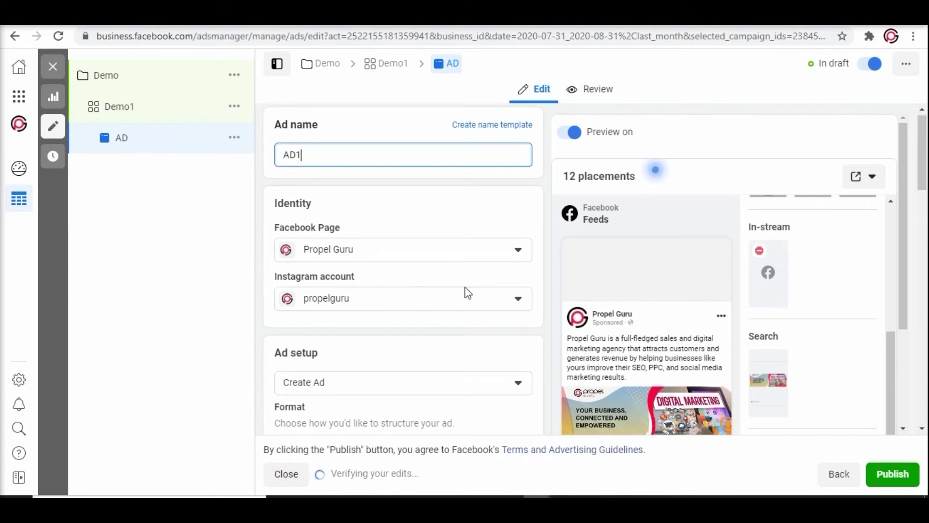
scroll(467, 293, down, 3)
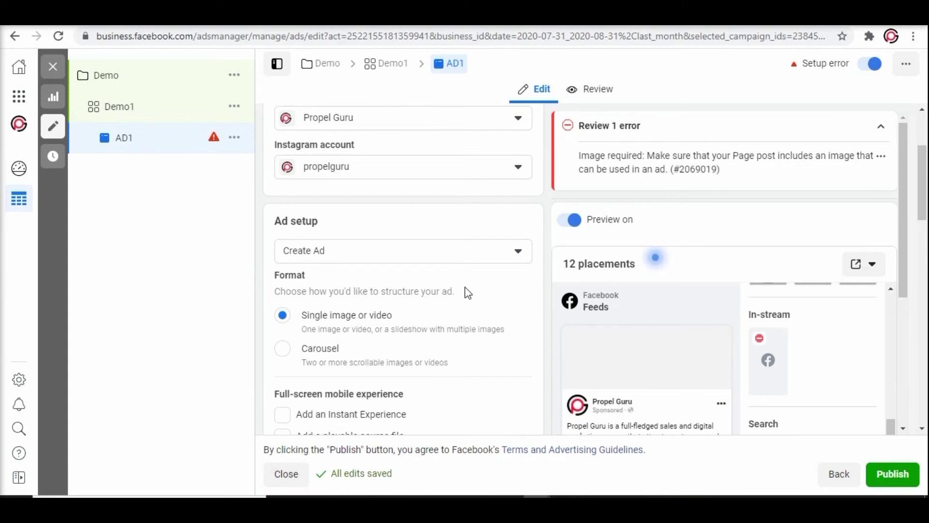
scroll(469, 293, down, 1)
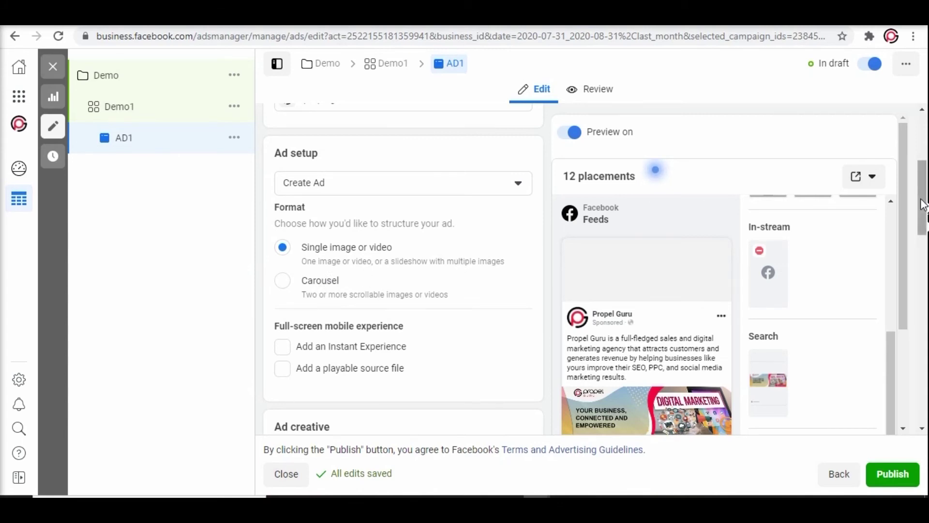
drag(923, 203, 924, 224)
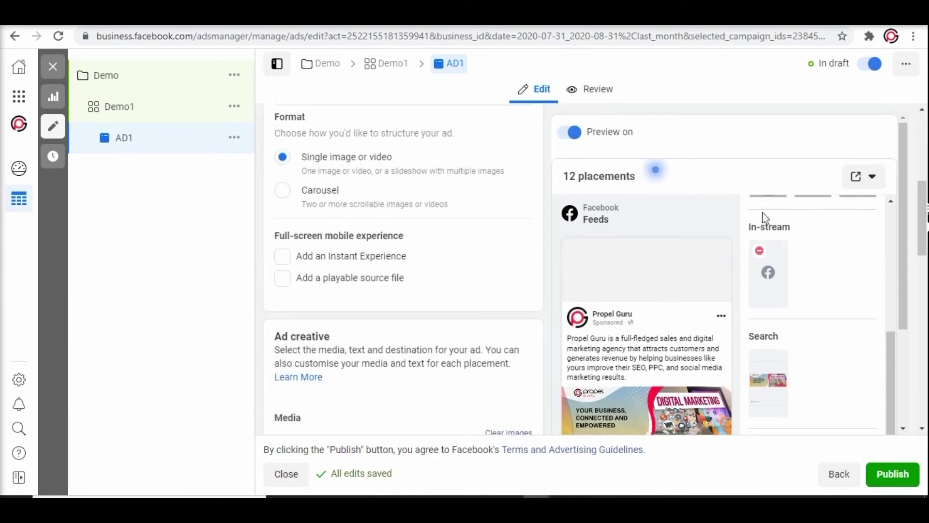
scroll(716, 257, down, 1)
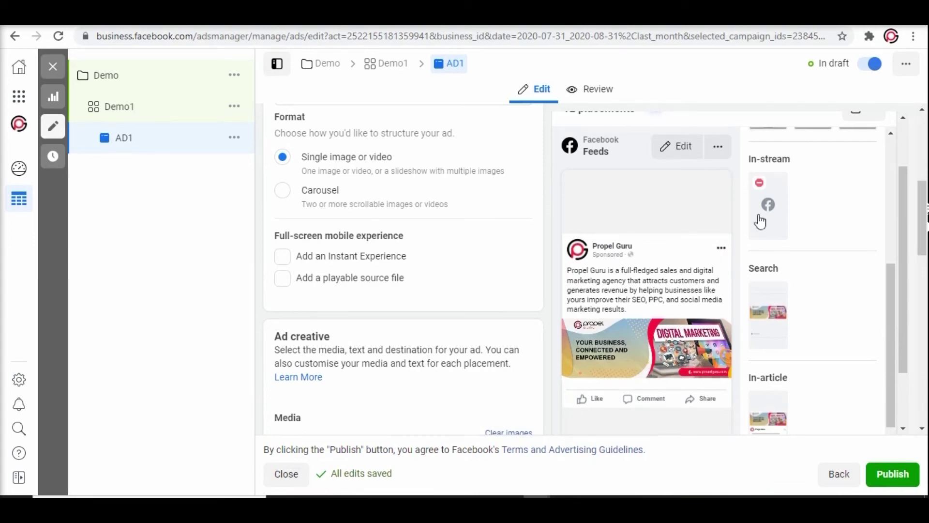
scroll(770, 334, down, 2)
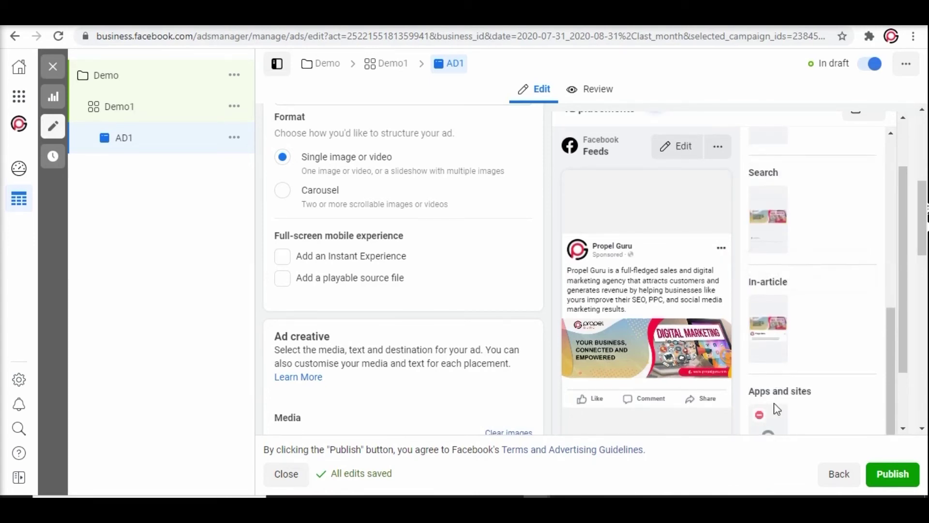
scroll(790, 377, down, 2)
scroll(600, 281, up, 4)
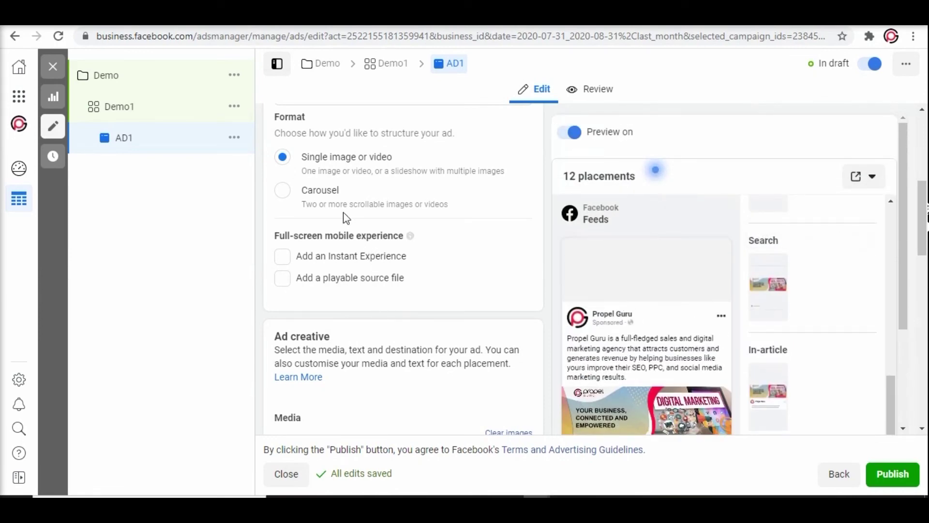
scroll(307, 254, down, 3)
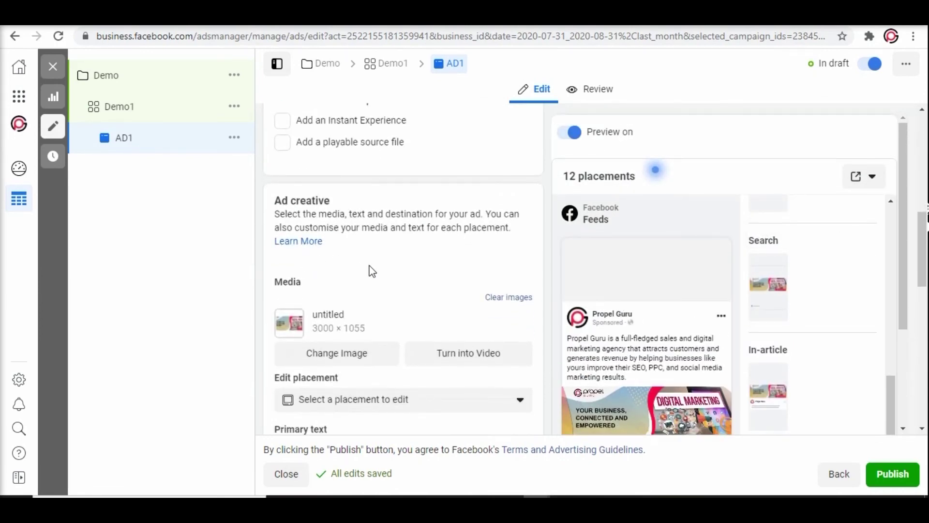
scroll(370, 270, down, 1)
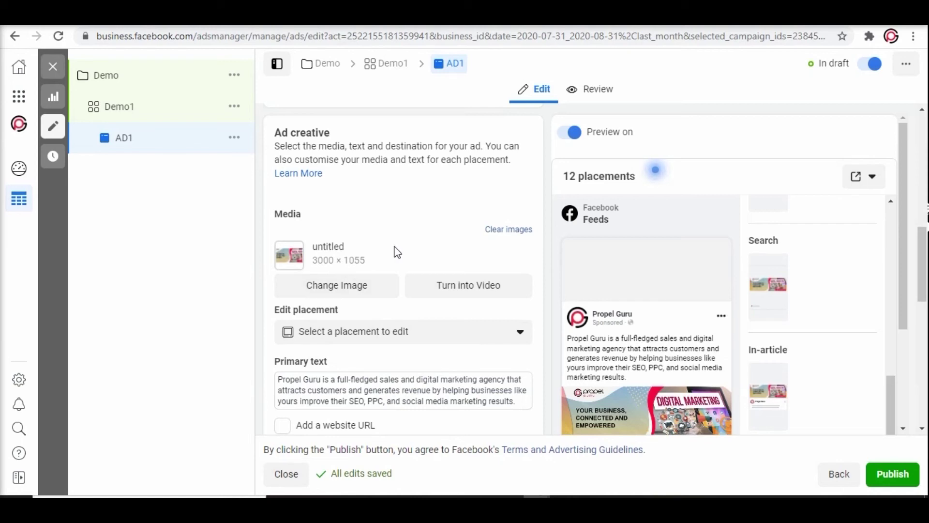
scroll(397, 250, down, 3)
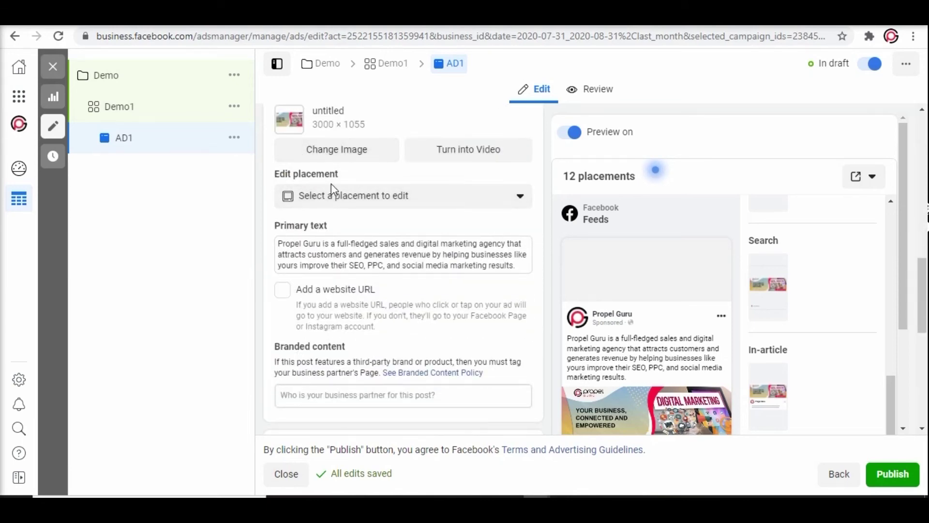
click(354, 197)
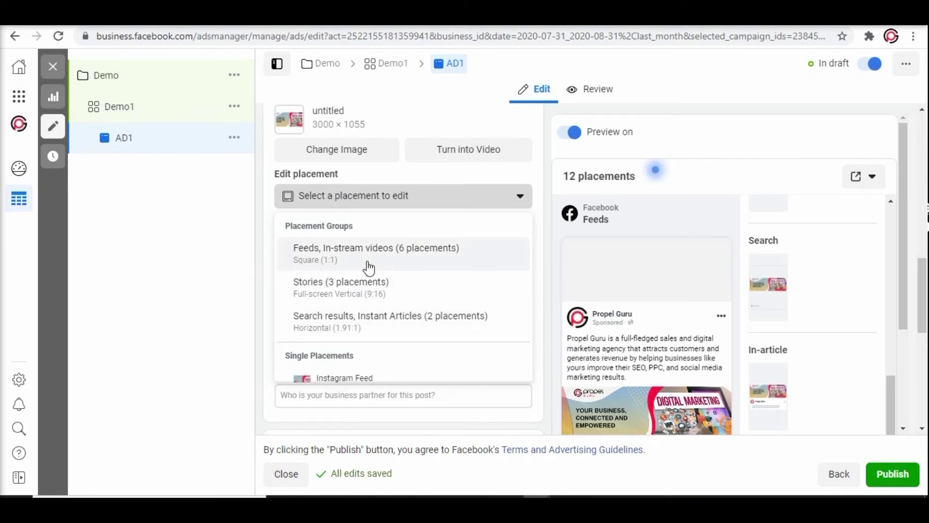
scroll(370, 276, down, 2)
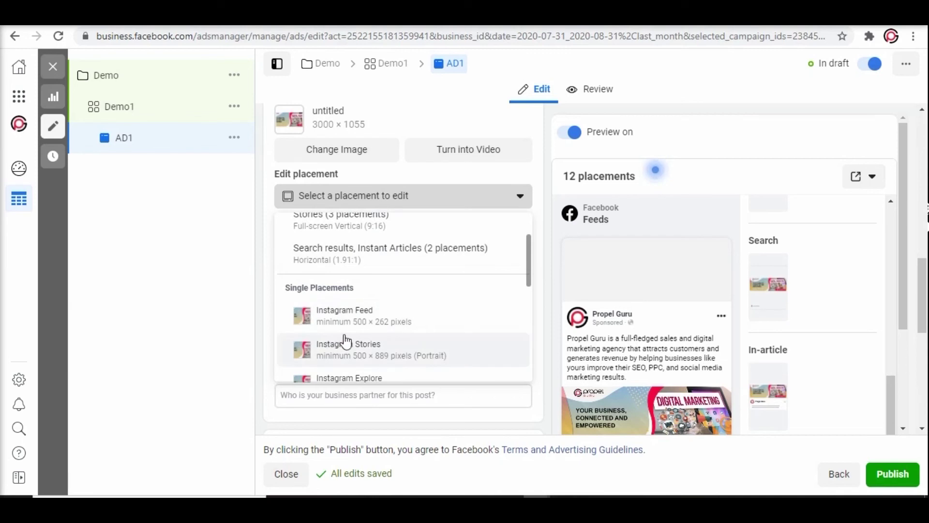
scroll(346, 341, down, 2)
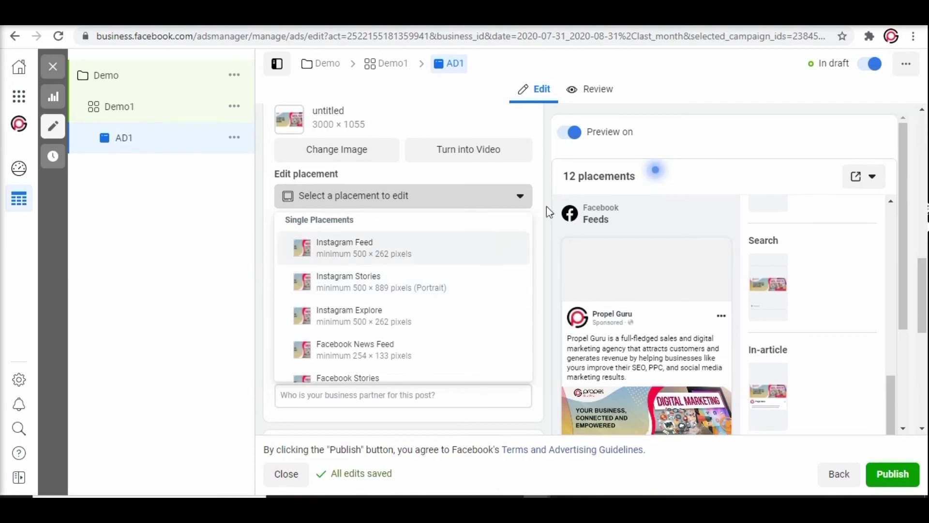
click(522, 204)
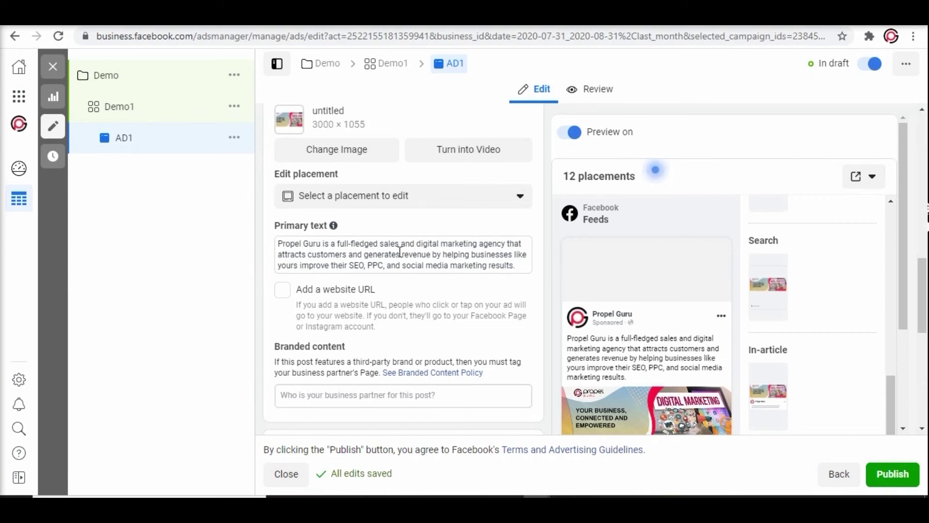
scroll(399, 252, down, 3)
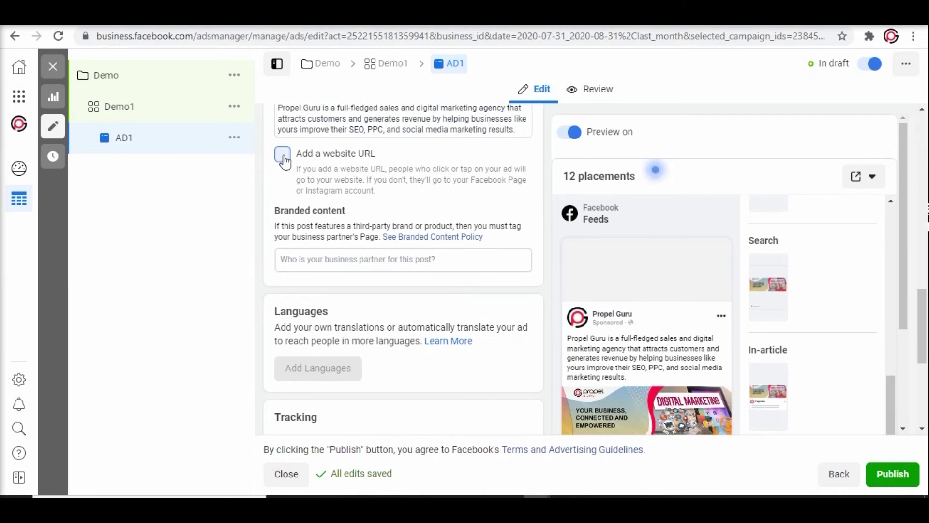
click(283, 155)
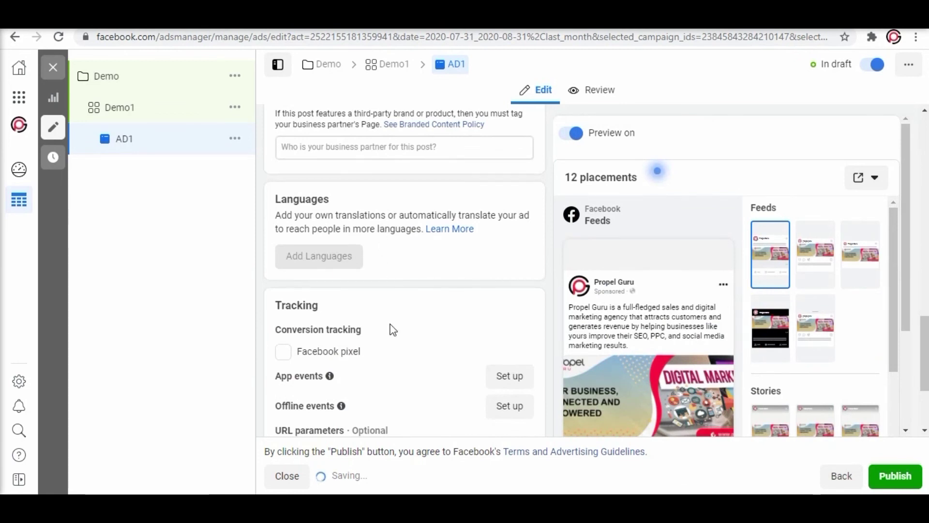
scroll(925, 332, up, 4)
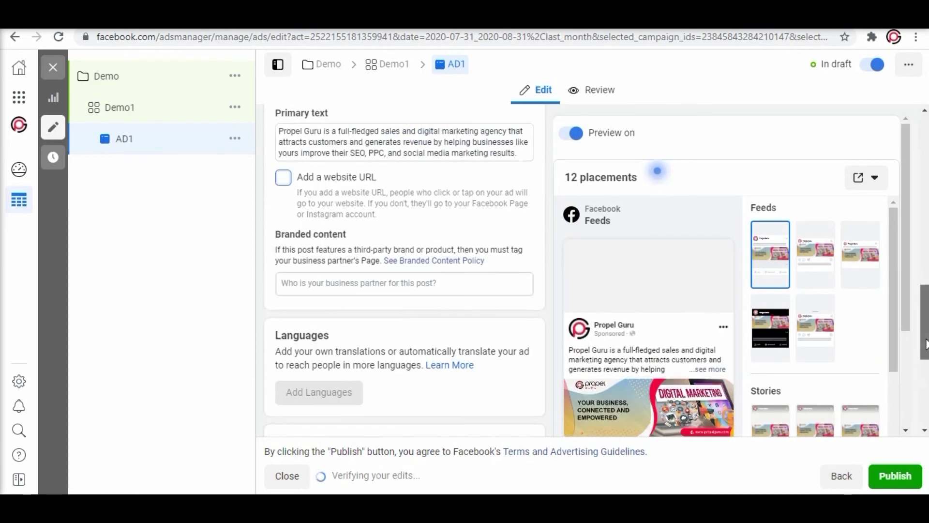
drag(926, 331, 925, 386)
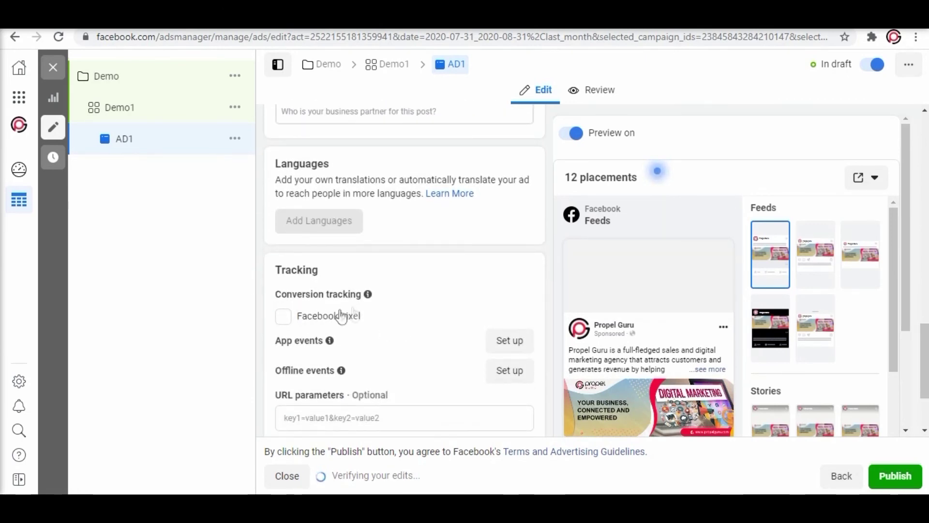
mouse_move(292, 283)
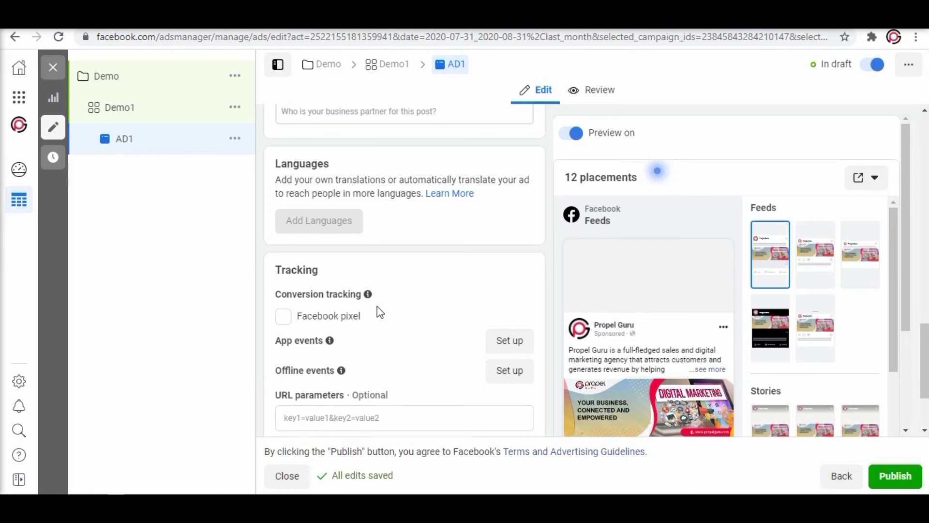
scroll(404, 365, down, 2)
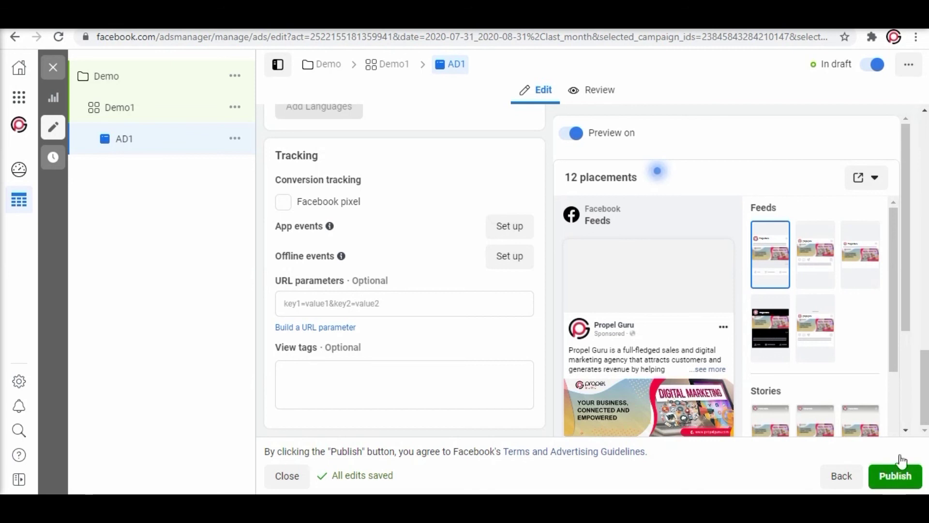
mouse_move(589, 336)
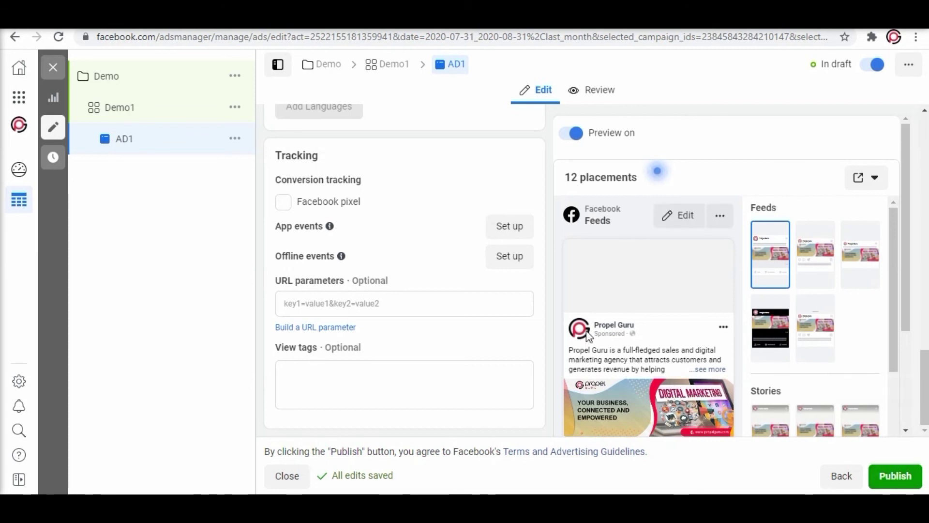